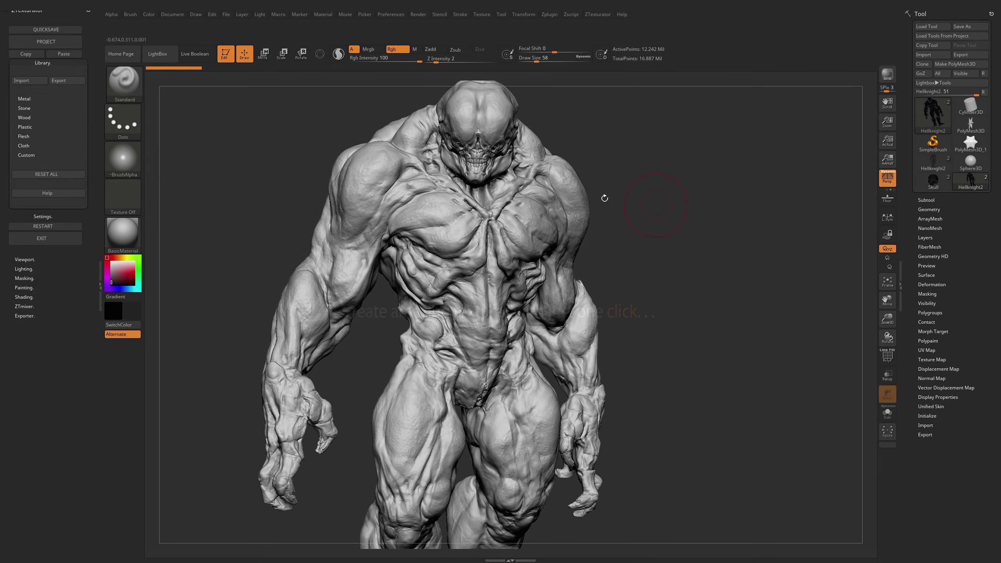
Step: Apply the Flesh_Vein preset with the Round shape to the Hellknight and view it from behind
{"action": "scroll", "coordinate": [47, 178], "scroll_direction": "down", "scroll_amount": 5}
{"action": "scroll", "coordinate": [85, 214], "scroll_direction": "up", "scroll_amount": 2}
{"action": "scroll", "coordinate": [84, 214], "scroll_direction": "up", "scroll_amount": 2}
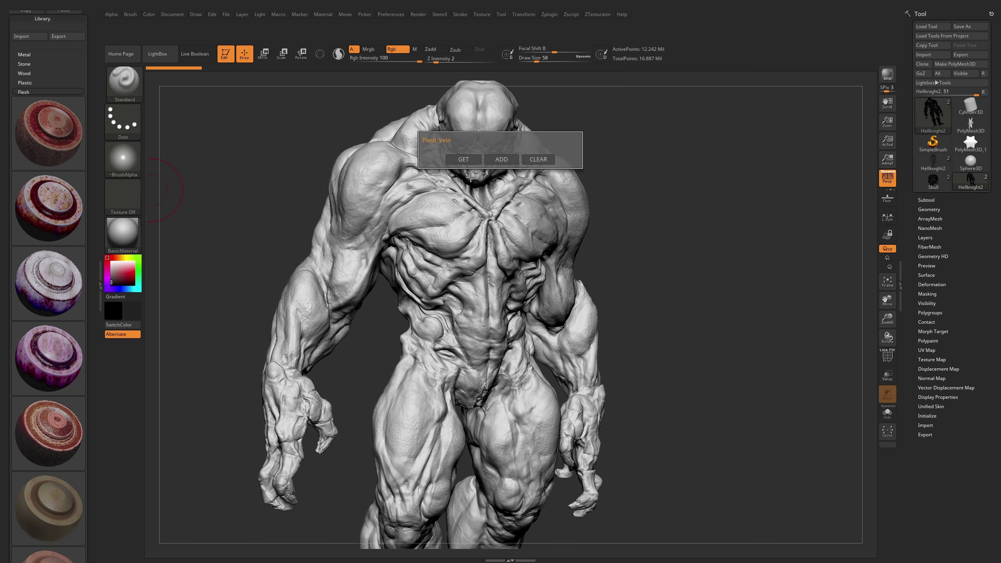
{"action": "left_click", "coordinate": [464, 159]}
{"action": "left_click", "coordinate": [473, 309]}
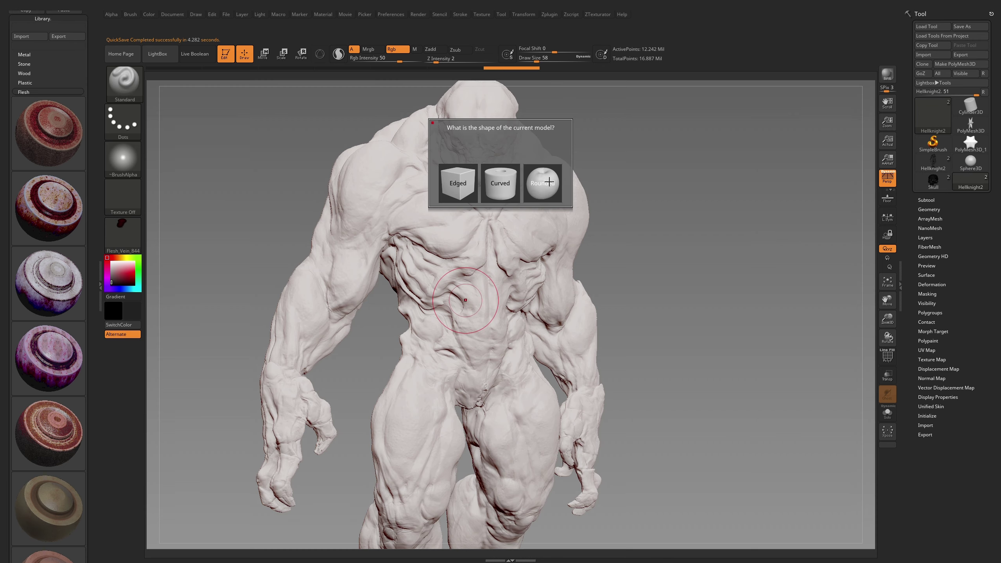
{"action": "left_click", "coordinate": [549, 179]}
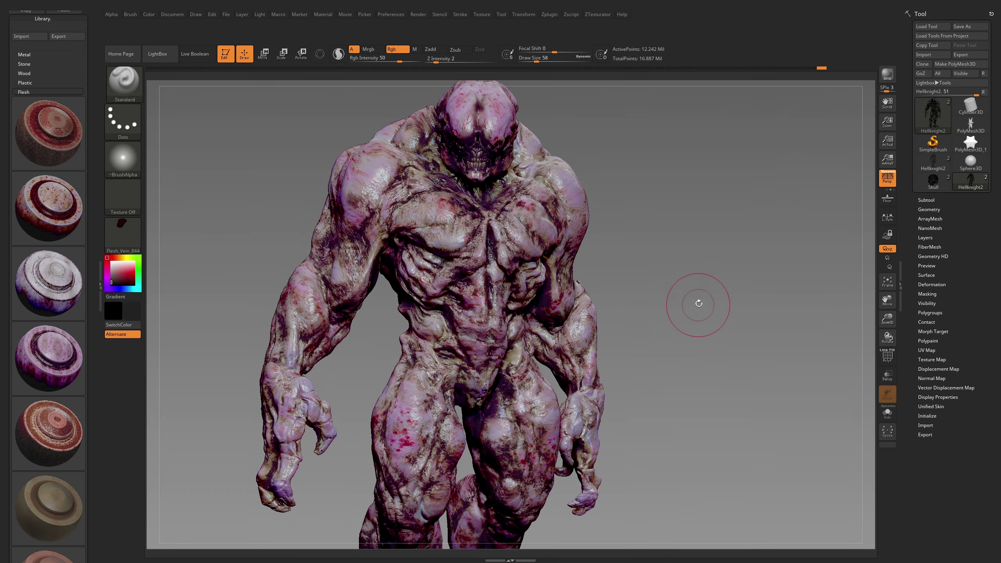
{"action": "mouse_move", "coordinate": [697, 297]}
{"action": "left_mouse_down"}
{"action": "mouse_move", "coordinate": [722, 274]}
{"action": "mouse_move", "coordinate": [748, 293]}
{"action": "mouse_move", "coordinate": [746, 273]}
{"action": "mouse_move", "coordinate": [798, 282]}
{"action": "mouse_move", "coordinate": [713, 333]}
{"action": "mouse_move", "coordinate": [726, 463]}
{"action": "mouse_move", "coordinate": [744, 339]}
{"action": "mouse_move", "coordinate": [730, 289]}
{"action": "left_mouse_up"}
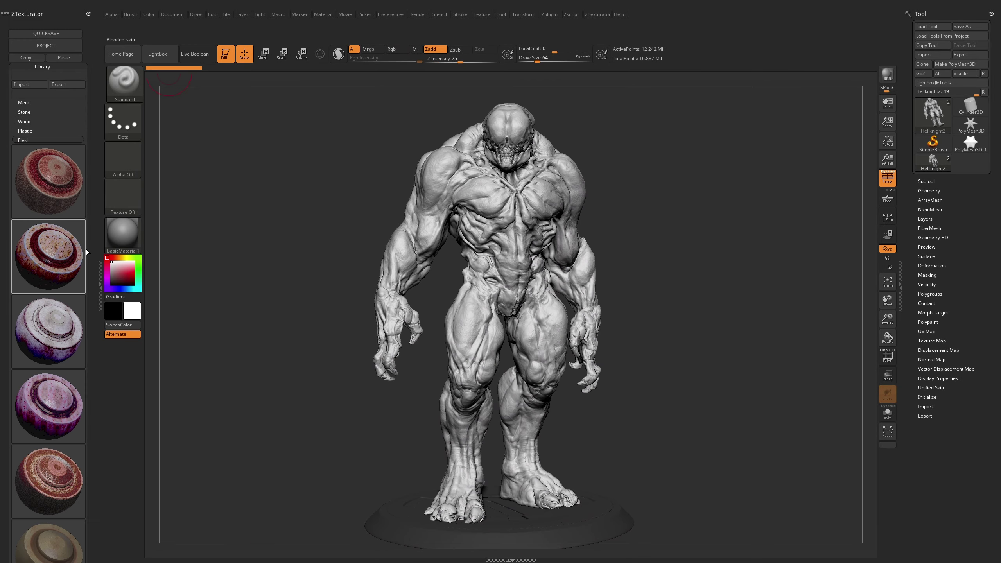
Step: Apply the Flesh_Nasty preset to the Hellknight and zoom in on its upper body
{"action": "left_click", "coordinate": [57, 168]}
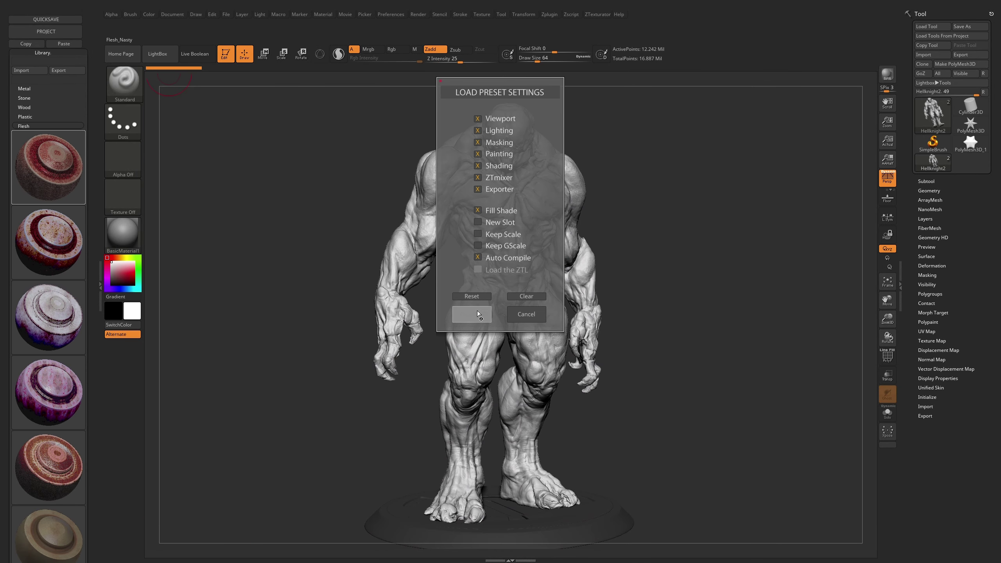
{"action": "left_click", "coordinate": [564, 171]}
{"action": "left_click", "coordinate": [497, 187]}
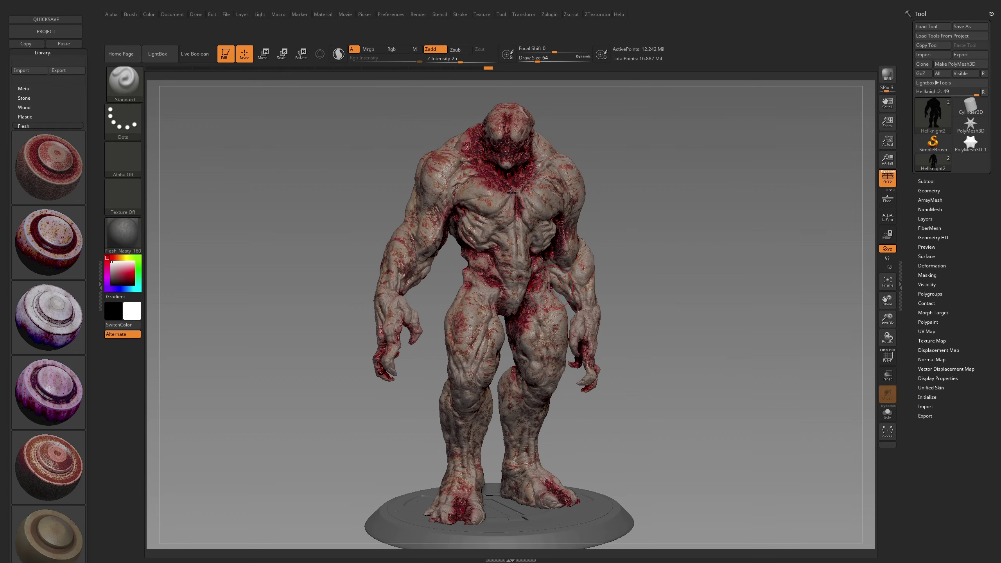
{"action": "mouse_move", "coordinate": [683, 233]}
{"action": "left_mouse_down"}
{"action": "mouse_move", "coordinate": [701, 245]}
{"action": "mouse_move", "coordinate": [404, 268]}
{"action": "mouse_move", "coordinate": [765, 190]}
{"action": "mouse_move", "coordinate": [705, 295]}
{"action": "mouse_move", "coordinate": [732, 241]}
{"action": "mouse_move", "coordinate": [682, 272]}
{"action": "mouse_move", "coordinate": [569, 233]}
{"action": "left_mouse_up"}
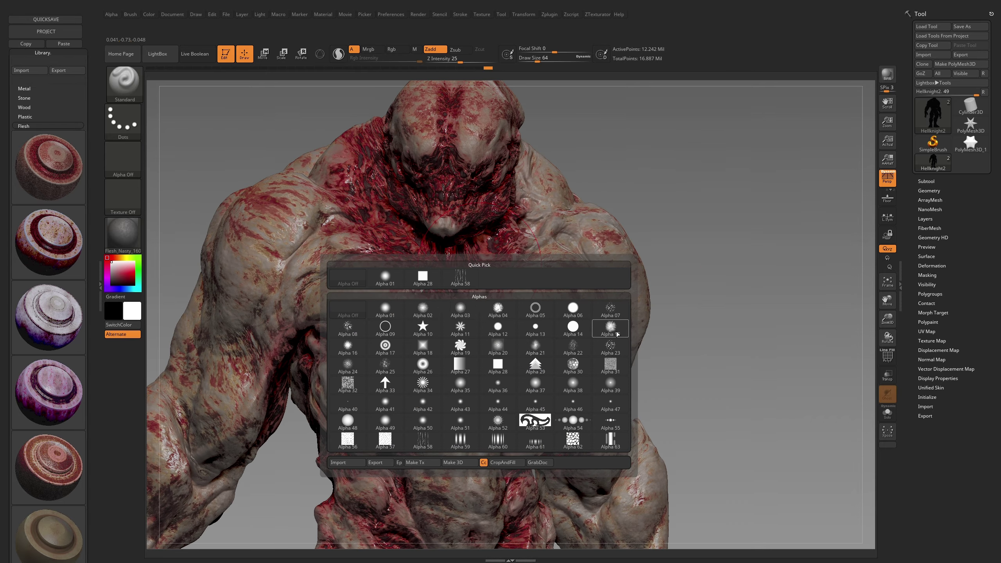
Step: Paint blood streaks down the chest and torso with Alpha 15, sampling skin tones
{"action": "left_click", "coordinate": [532, 416]}
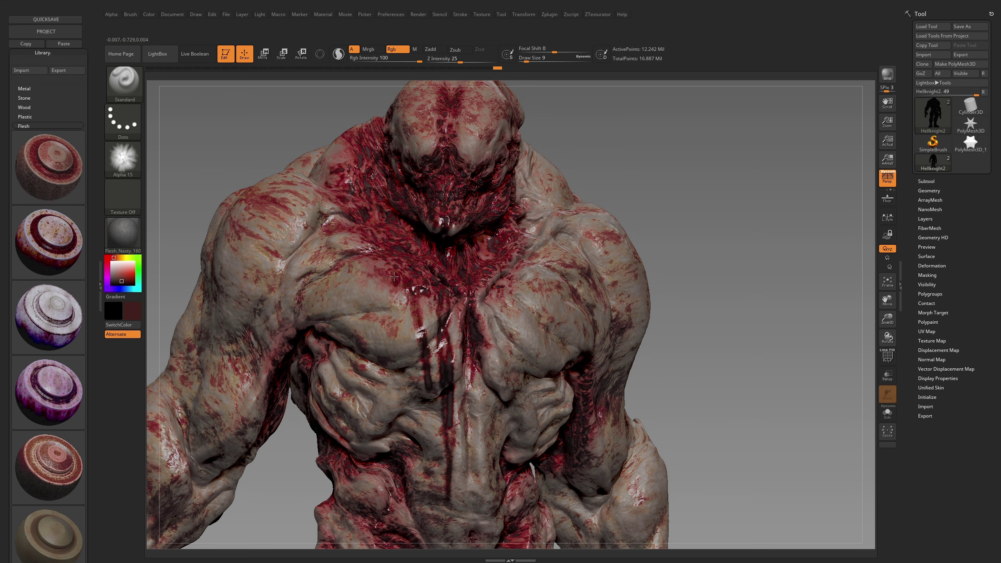
{"action": "right_click_drag", "start_coordinate": [446, 254], "coordinate": [480, 146]}
{"action": "key", "text": "c"}
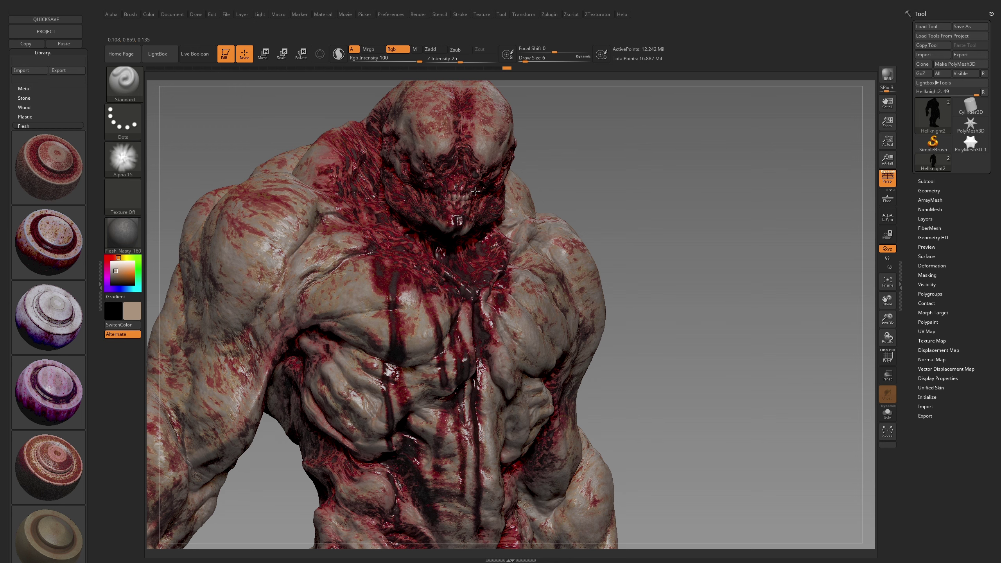
{"action": "right_click_drag", "start_coordinate": [455, 192], "coordinate": [486, 322]}
{"action": "key", "text": "c"}
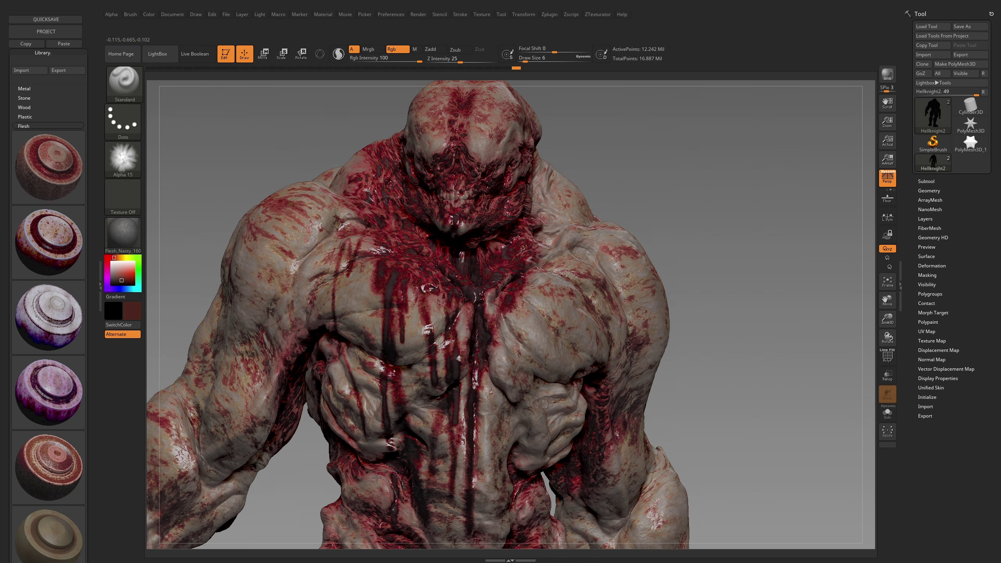
{"action": "right_click_drag", "start_coordinate": [737, 183], "coordinate": [660, 211]}
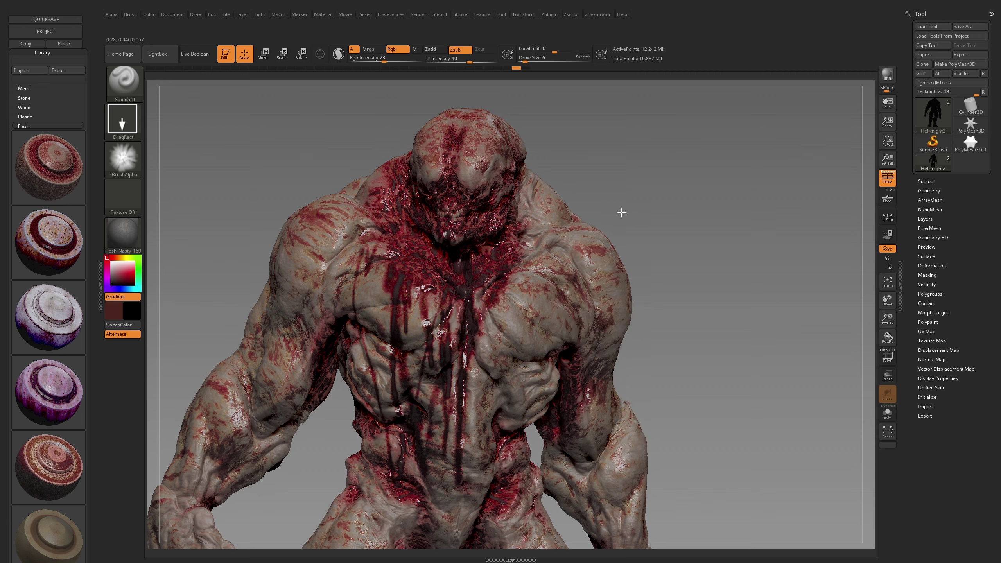
Step: Stamp dark wound spots on the shoulder and body with DragRect and Zsub
{"action": "right_click_drag", "start_coordinate": [621, 213], "coordinate": [600, 280]}
{"action": "right_click_drag", "start_coordinate": [627, 326], "coordinate": [443, 202]}
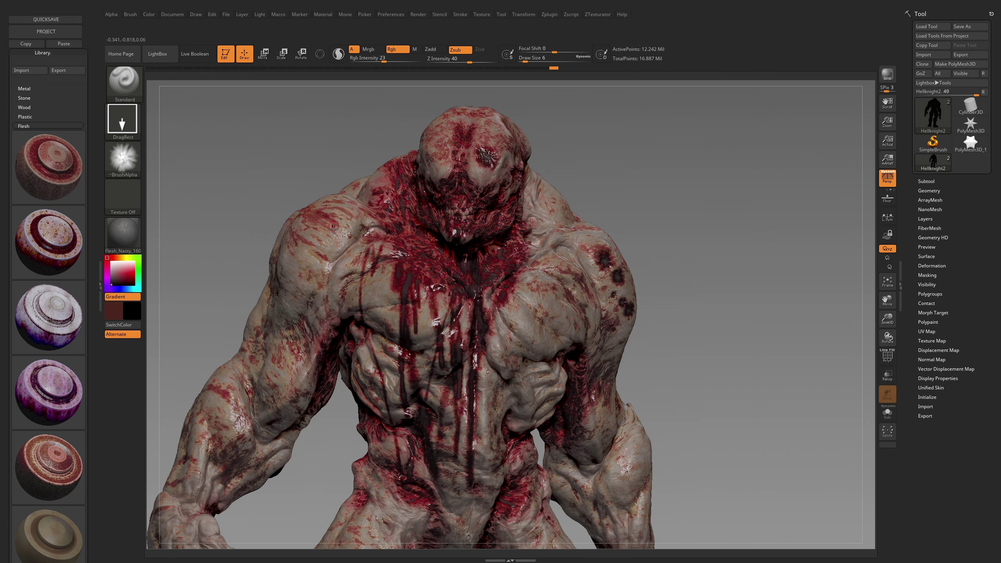
{"action": "right_click_drag", "start_coordinate": [334, 228], "coordinate": [300, 267]}
{"action": "mouse_move", "coordinate": [263, 344]}
{"action": "right_mouse_down"}
{"action": "mouse_move", "coordinate": [704, 203]}
{"action": "mouse_move", "coordinate": [487, 255]}
{"action": "right_mouse_up"}
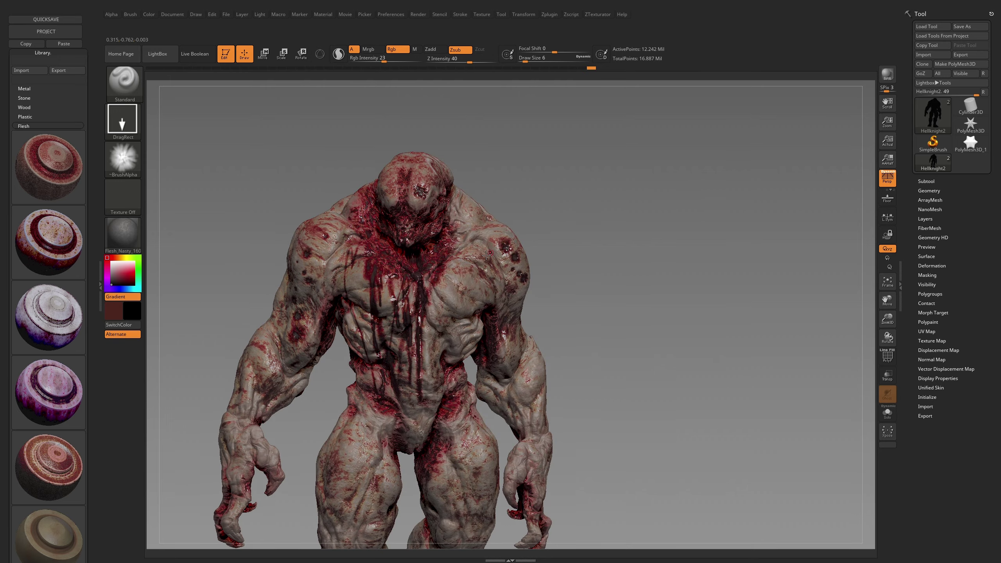
{"action": "mouse_move", "coordinate": [587, 254]}
{"action": "right_mouse_down"}
{"action": "mouse_move", "coordinate": [500, 292]}
{"action": "mouse_move", "coordinate": [500, 213]}
{"action": "mouse_move", "coordinate": [528, 236]}
{"action": "mouse_move", "coordinate": [579, 232]}
{"action": "mouse_move", "coordinate": [669, 221]}
{"action": "mouse_move", "coordinate": [733, 192]}
{"action": "right_mouse_up"}
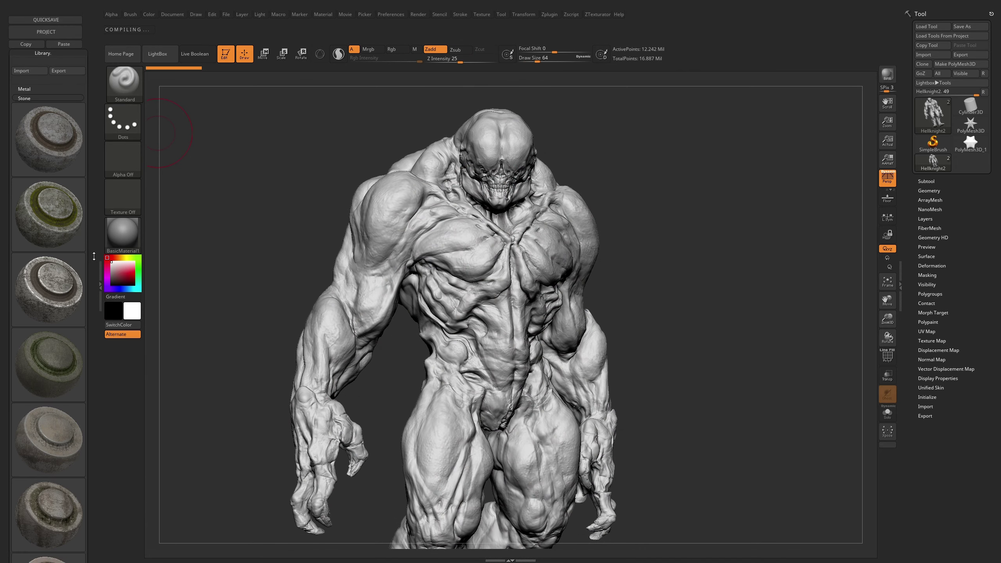
{"action": "scroll", "coordinate": [78, 395], "scroll_direction": "down", "scroll_amount": 5}
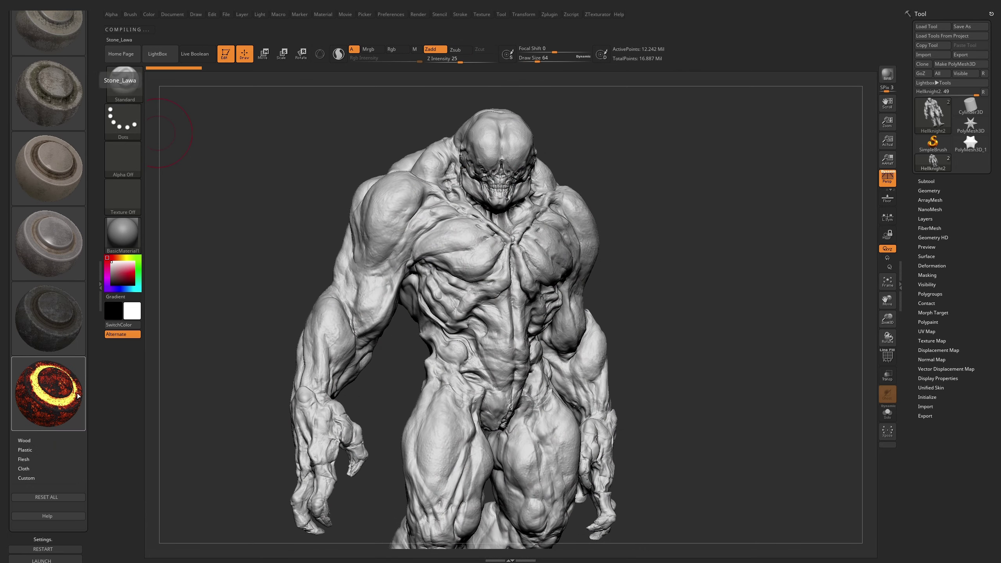
Step: Apply the Stone_Lawa lava preset to the Hellknight and view its back
{"action": "left_click", "coordinate": [478, 317]}
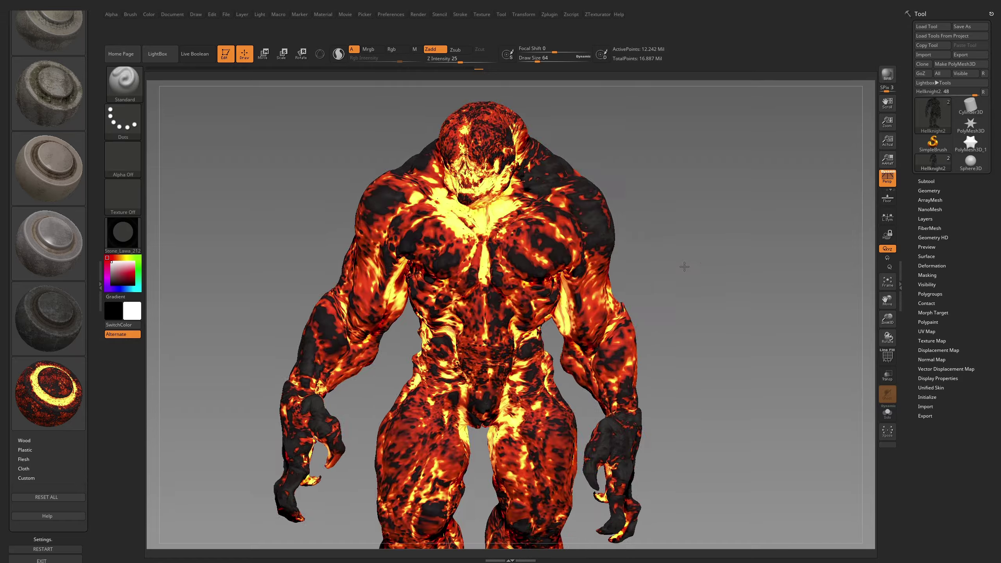
{"action": "mouse_move", "coordinate": [562, 180]}
{"action": "left_mouse_down"}
{"action": "mouse_move", "coordinate": [656, 213]}
{"action": "mouse_move", "coordinate": [642, 231]}
{"action": "mouse_move", "coordinate": [700, 232]}
{"action": "left_mouse_up"}
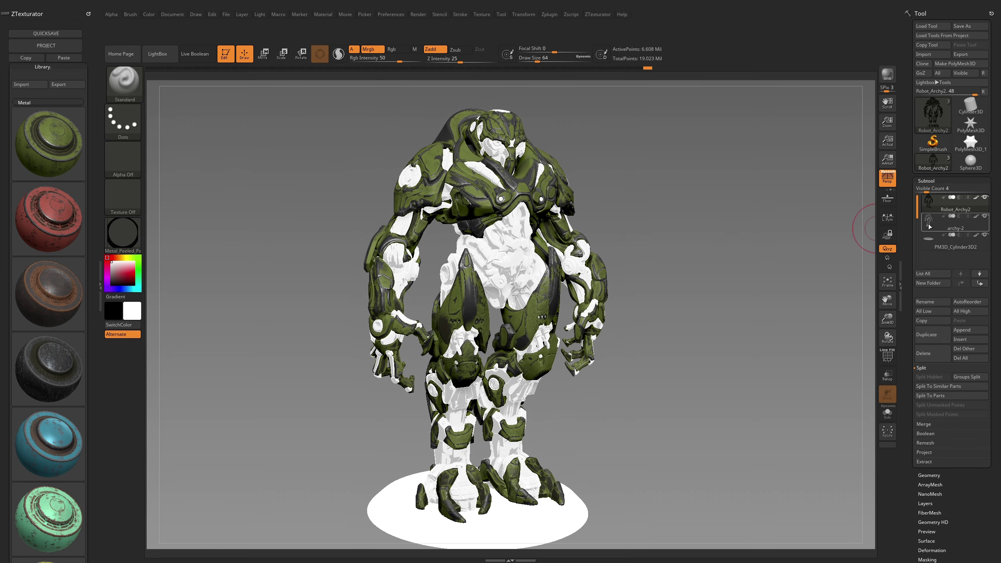
Step: Inspect the robot's textured upper torso and change the metal's diffuse colour to orange
{"action": "scroll", "coordinate": [65, 200], "scroll_direction": "down", "scroll_amount": 5}
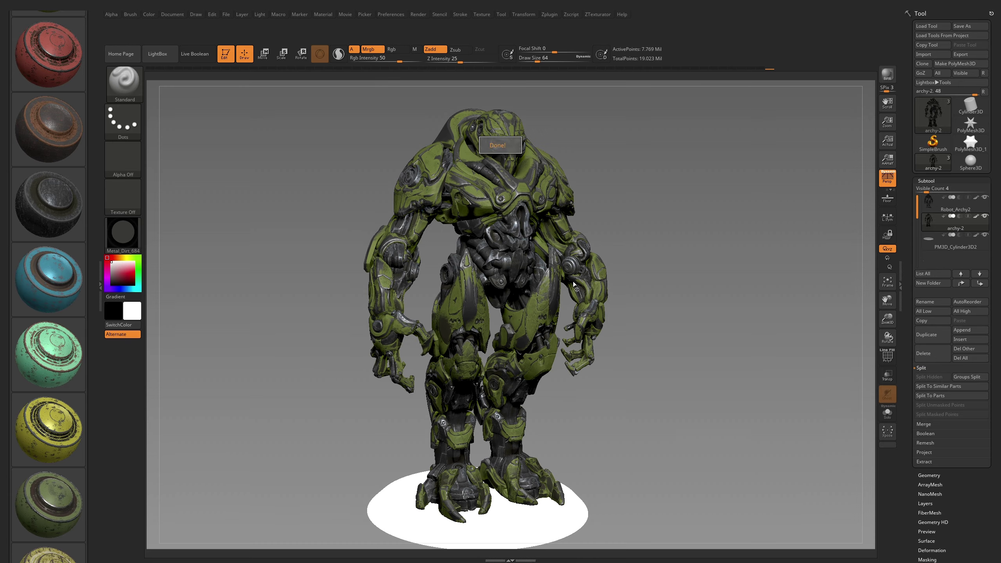
{"action": "mouse_move", "coordinate": [681, 250]}
{"action": "left_mouse_down"}
{"action": "mouse_move", "coordinate": [813, 183]}
{"action": "mouse_move", "coordinate": [821, 256]}
{"action": "left_mouse_up"}
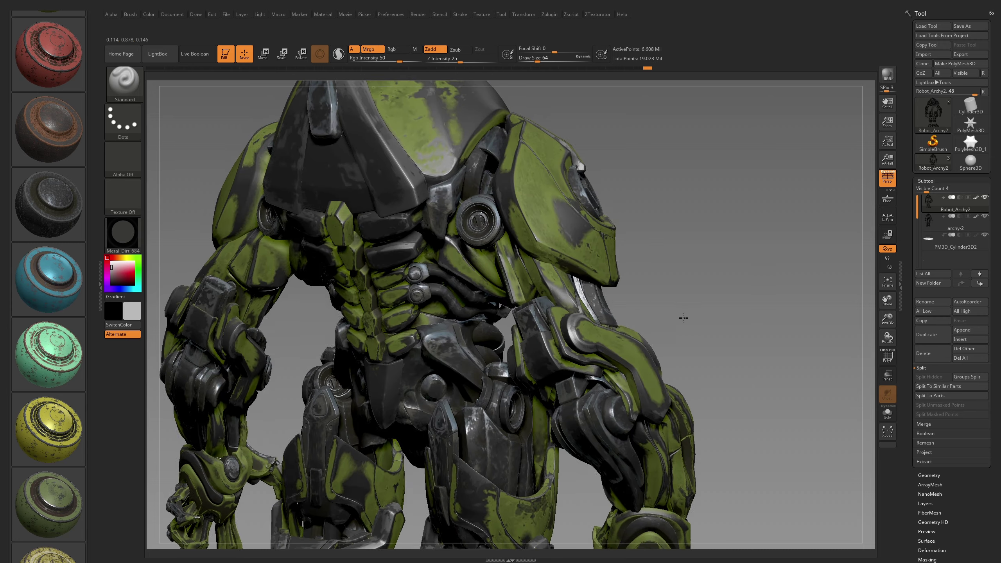
{"action": "left_click_drag", "start_coordinate": [820, 256], "coordinate": [725, 265]}
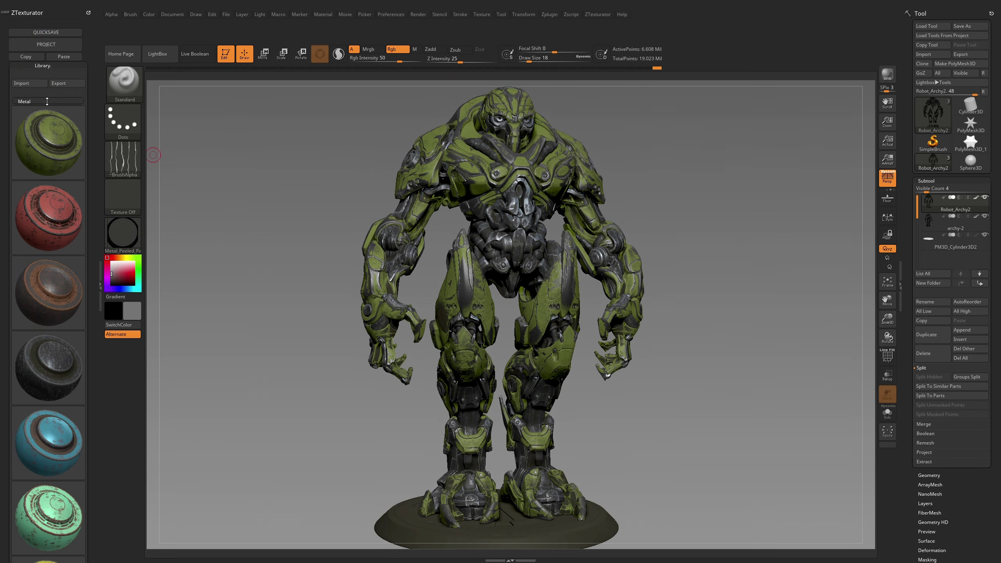
{"action": "left_click", "coordinate": [24, 318]}
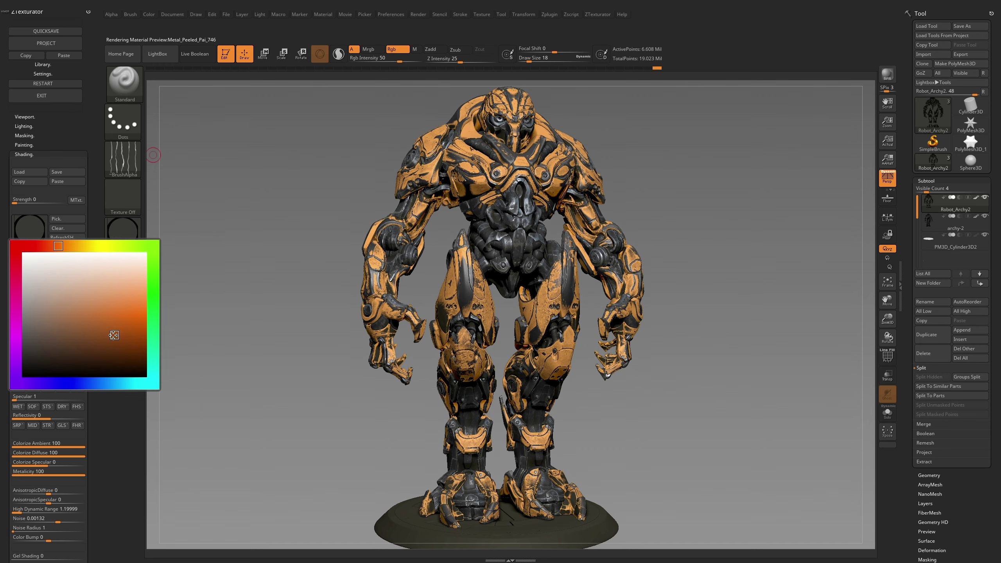
{"action": "scroll", "coordinate": [76, 388], "scroll_direction": "down", "scroll_amount": 5}
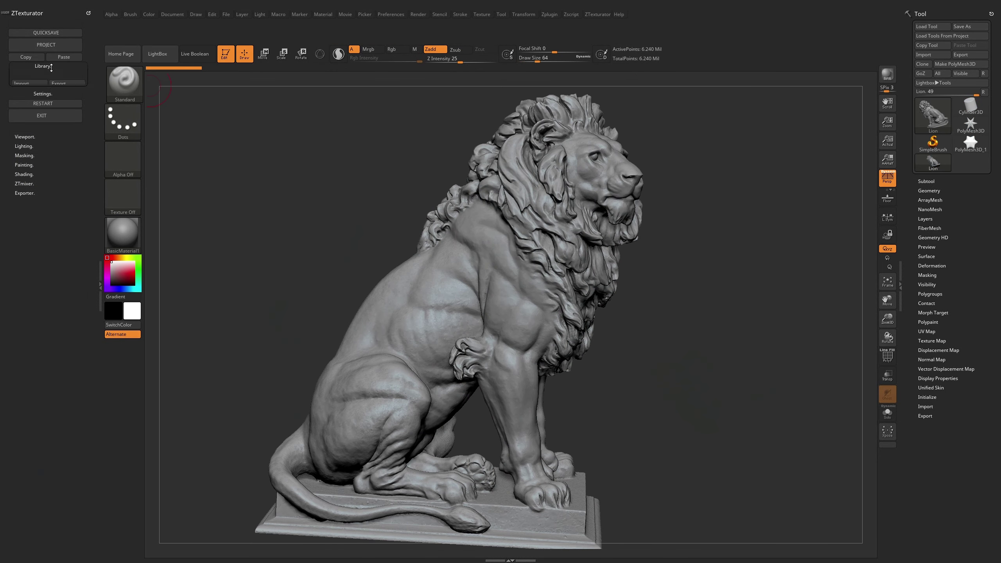
Step: Apply the Stone_Dirt_Mud preset to the lion and view its head from the front
{"action": "left_click", "coordinate": [31, 121]}
{"action": "scroll", "coordinate": [84, 135], "scroll_direction": "down", "scroll_amount": 5}
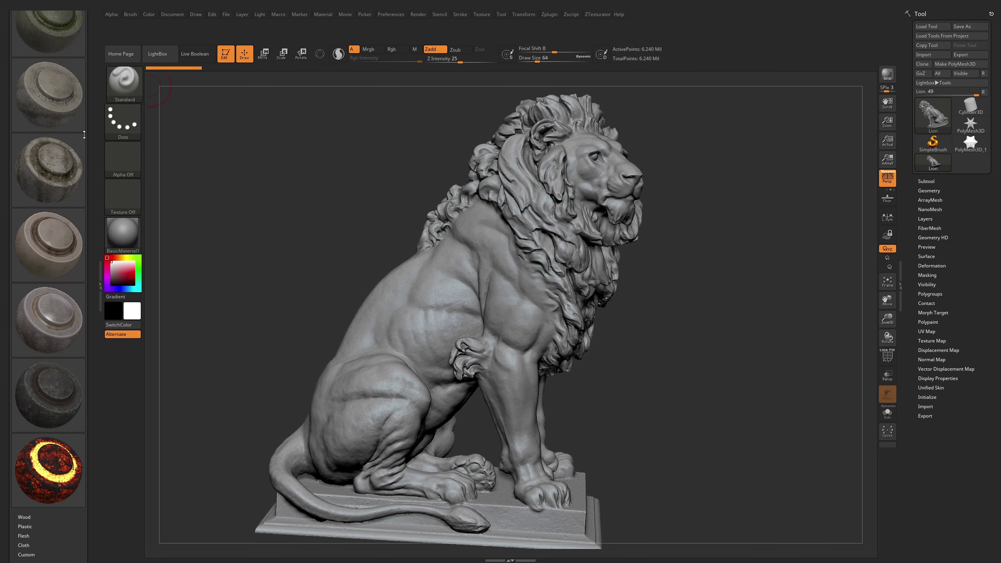
{"action": "left_click", "coordinate": [459, 162]}
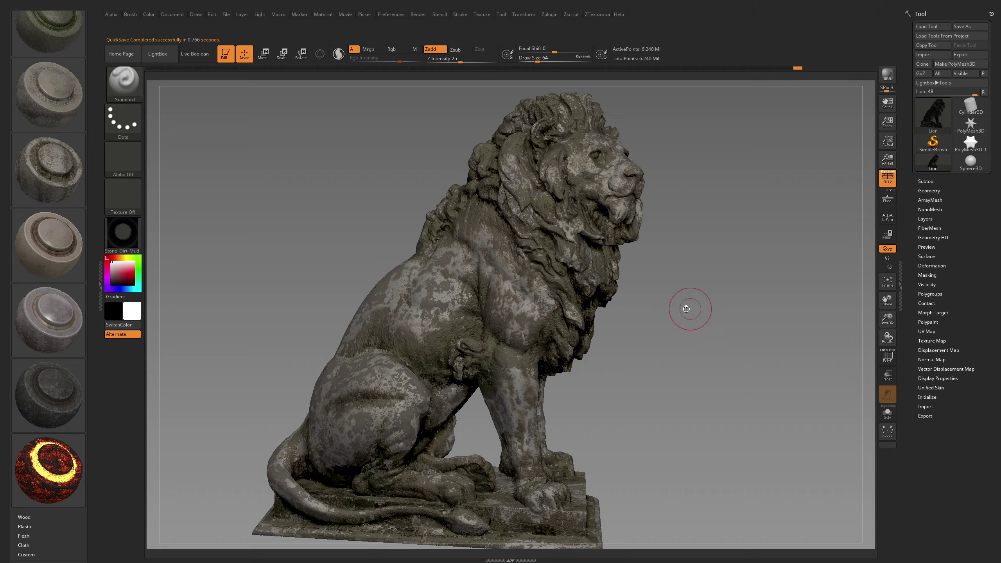
{"action": "mouse_move", "coordinate": [686, 309]}
{"action": "left_mouse_down"}
{"action": "mouse_move", "coordinate": [688, 283]}
{"action": "mouse_move", "coordinate": [469, 315]}
{"action": "mouse_move", "coordinate": [705, 346]}
{"action": "mouse_move", "coordinate": [713, 362]}
{"action": "mouse_move", "coordinate": [733, 328]}
{"action": "mouse_move", "coordinate": [739, 371]}
{"action": "mouse_move", "coordinate": [710, 313]}
{"action": "mouse_move", "coordinate": [743, 318]}
{"action": "left_mouse_up"}
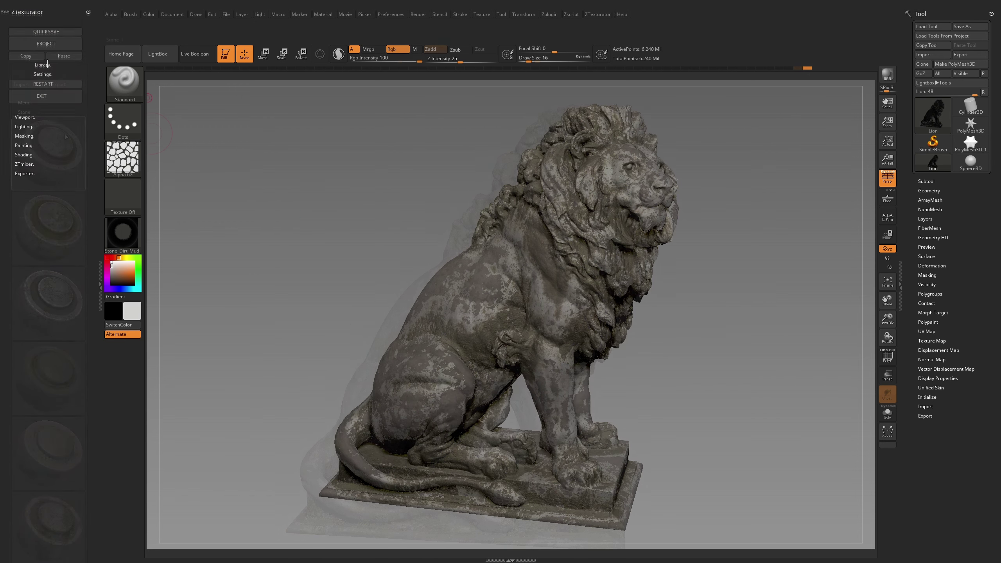
Step: Replace it with the Oxide_v3 green oxide preset from the Metal library and view the lion in profile
{"action": "left_click", "coordinate": [46, 66]}
{"action": "scroll", "coordinate": [47, 276], "scroll_direction": "down", "scroll_amount": 5}
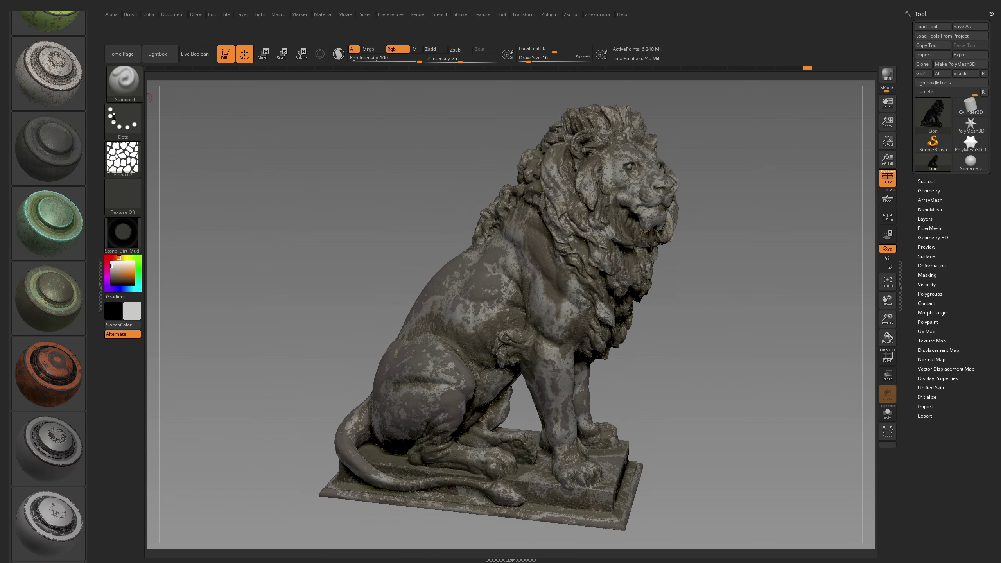
{"action": "scroll", "coordinate": [83, 276], "scroll_direction": "down", "scroll_amount": 5}
{"action": "scroll", "coordinate": [78, 258], "scroll_direction": "up", "scroll_amount": 3}
{"action": "scroll", "coordinate": [44, 459], "scroll_direction": "down", "scroll_amount": 4}
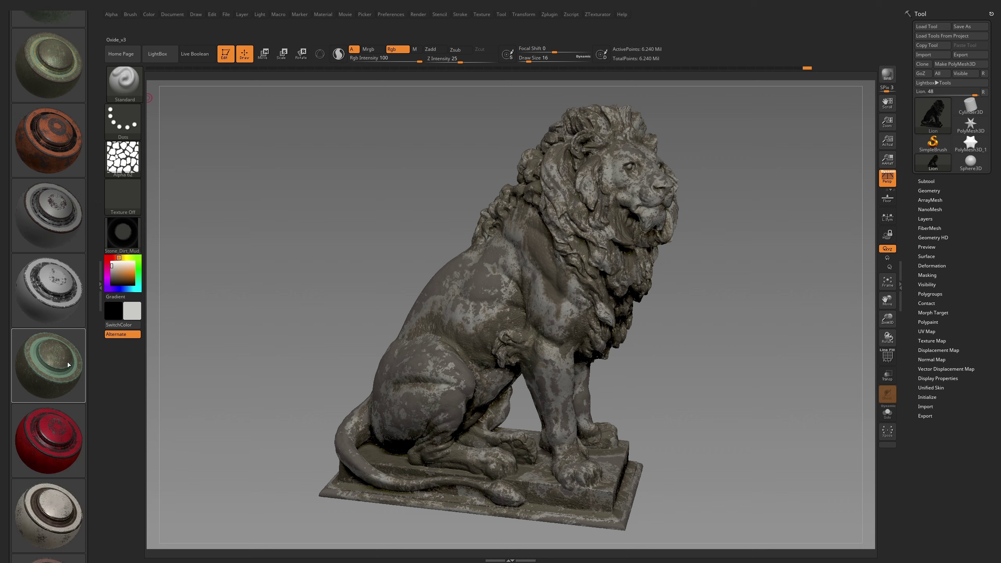
{"action": "left_click", "coordinate": [465, 312]}
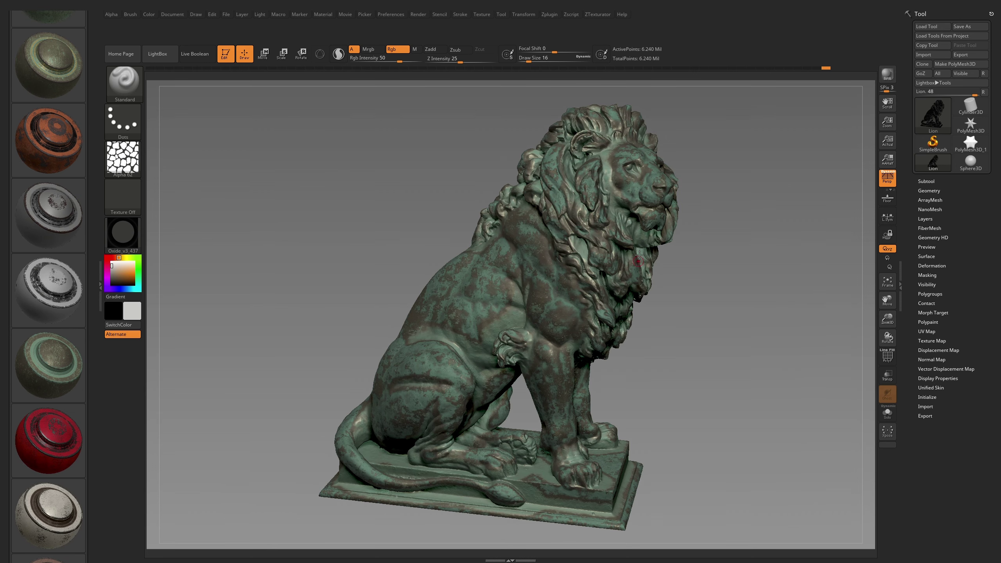
{"action": "mouse_move", "coordinate": [456, 337]}
{"action": "left_mouse_down"}
{"action": "mouse_move", "coordinate": [649, 265]}
{"action": "mouse_move", "coordinate": [418, 321]}
{"action": "mouse_move", "coordinate": [670, 313]}
{"action": "mouse_move", "coordinate": [738, 279]}
{"action": "mouse_move", "coordinate": [767, 293]}
{"action": "mouse_move", "coordinate": [749, 309]}
{"action": "left_mouse_up"}
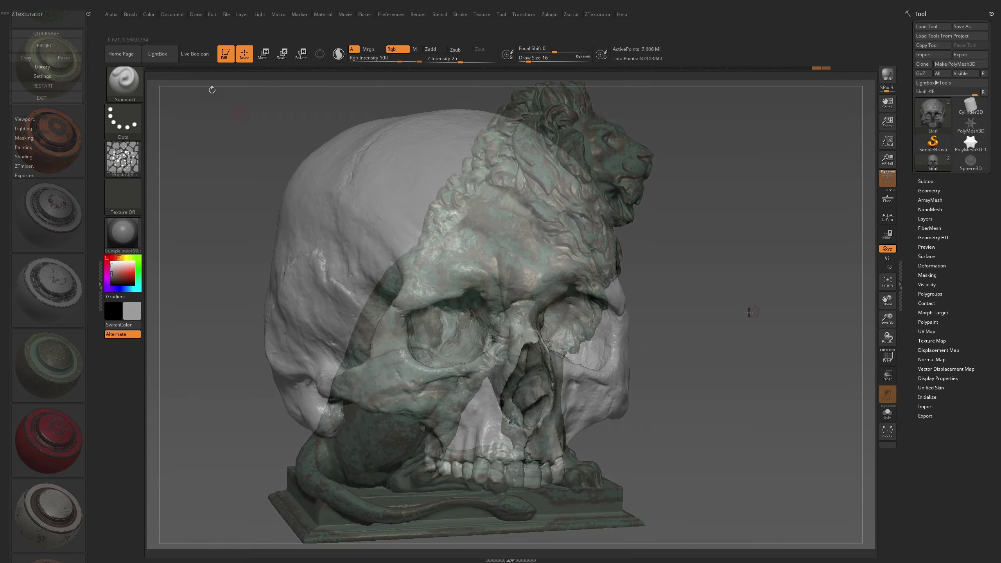
Step: Apply the Metal_DeepRust preset to the skull and inspect its top and back
{"action": "scroll", "coordinate": [68, 289], "scroll_direction": "down", "scroll_amount": 5}
{"action": "scroll", "coordinate": [69, 290], "scroll_direction": "down", "scroll_amount": 5}
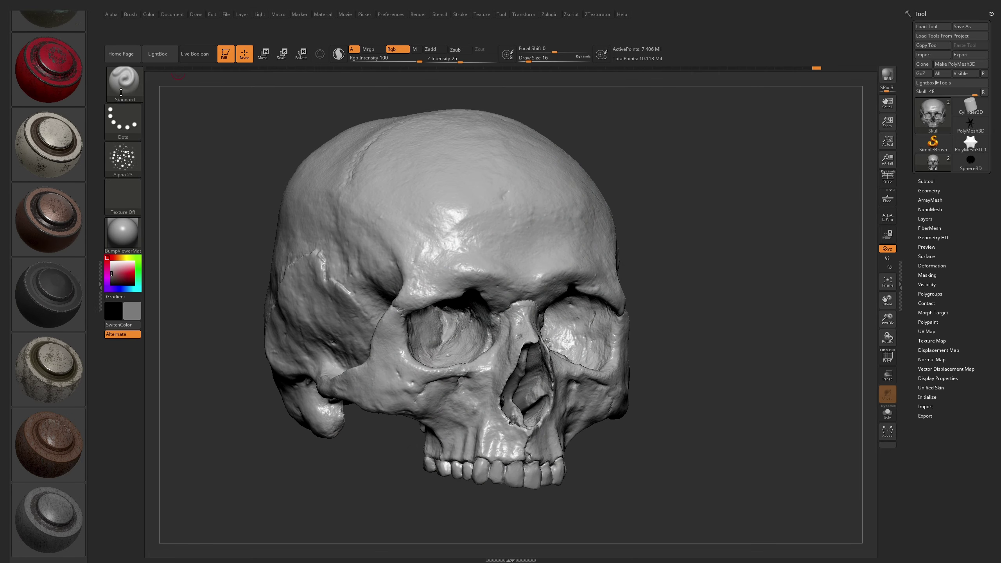
{"action": "scroll", "coordinate": [69, 290], "scroll_direction": "down", "scroll_amount": 5}
{"action": "left_click", "coordinate": [455, 160]}
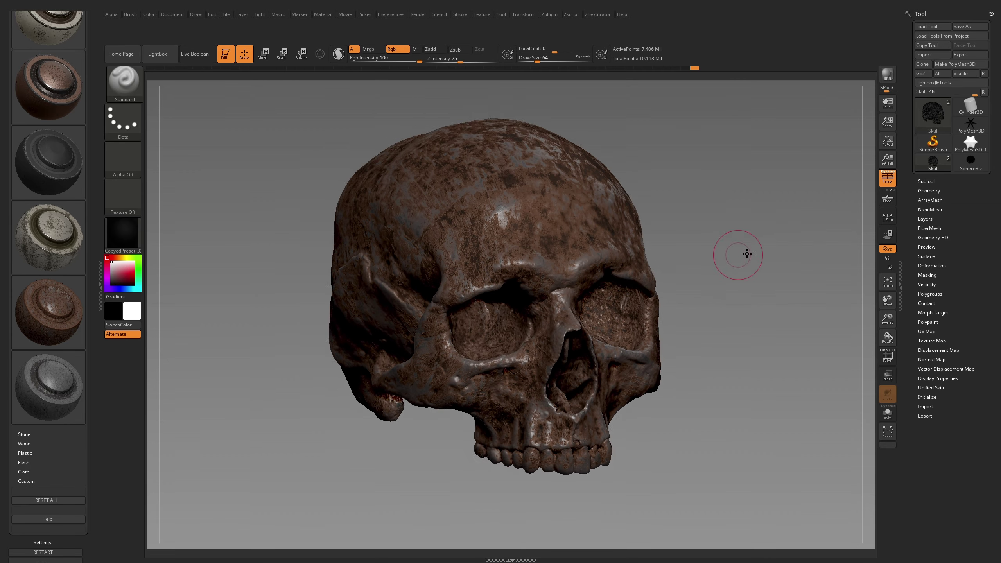
{"action": "mouse_move", "coordinate": [753, 271]}
{"action": "left_mouse_down"}
{"action": "mouse_move", "coordinate": [803, 336]}
{"action": "mouse_move", "coordinate": [543, 476]}
{"action": "mouse_move", "coordinate": [635, 356]}
{"action": "mouse_move", "coordinate": [770, 307]}
{"action": "mouse_move", "coordinate": [626, 177]}
{"action": "mouse_move", "coordinate": [676, 478]}
{"action": "mouse_move", "coordinate": [704, 436]}
{"action": "left_mouse_up"}
Step: Set the secondary colour to grey, pick a different alpha, and inspect the skull from several angles
{"action": "key", "text": "shift+c"}
{"action": "left_click", "coordinate": [689, 356]}
{"action": "key", "text": "alt+a"}
{"action": "left_click", "coordinate": [724, 477]}
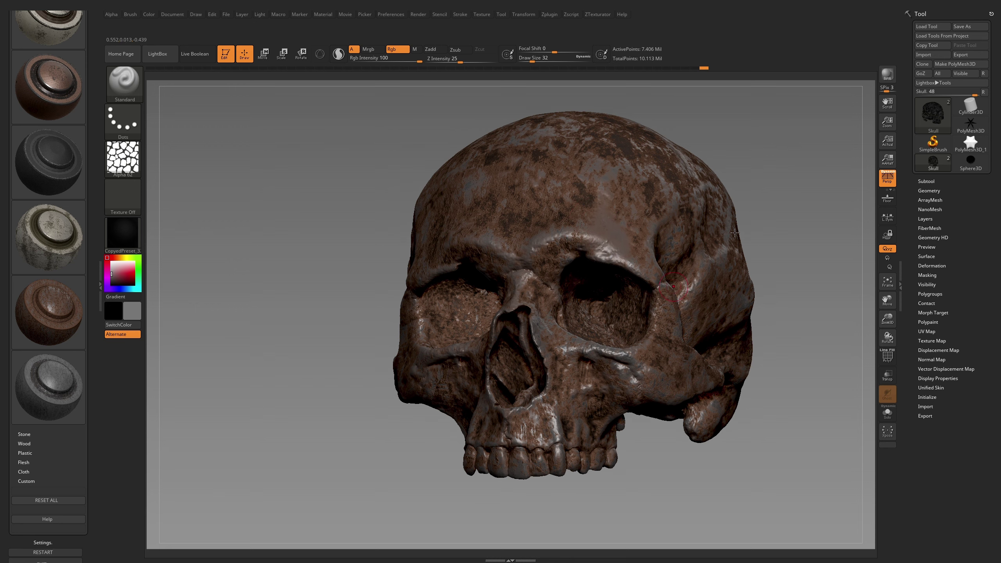
{"action": "mouse_move", "coordinate": [734, 233]}
{"action": "left_mouse_down"}
{"action": "mouse_move", "coordinate": [591, 204]}
{"action": "mouse_move", "coordinate": [586, 338]}
{"action": "left_mouse_up"}
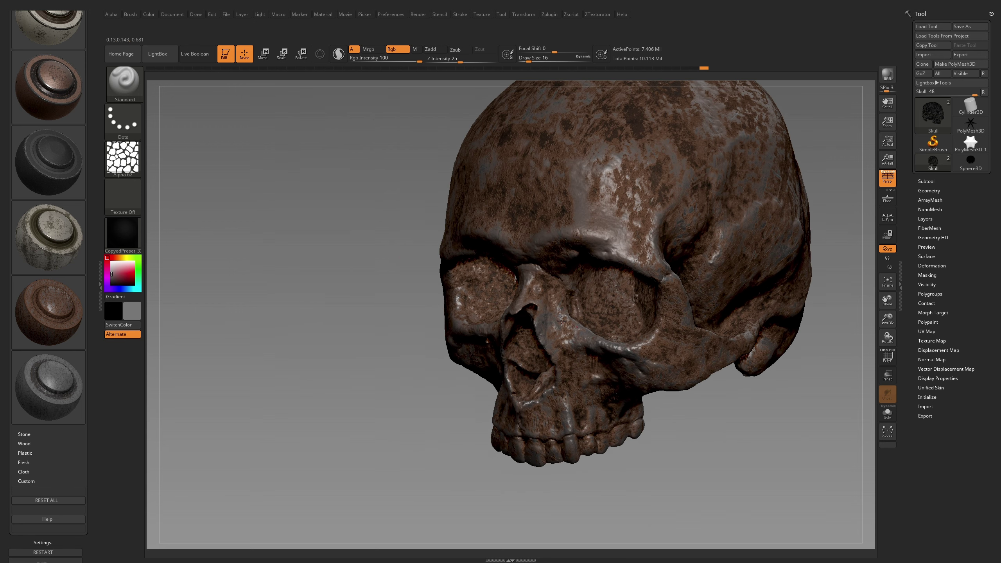
{"action": "left_click_drag", "start_coordinate": [358, 240], "coordinate": [589, 223]}
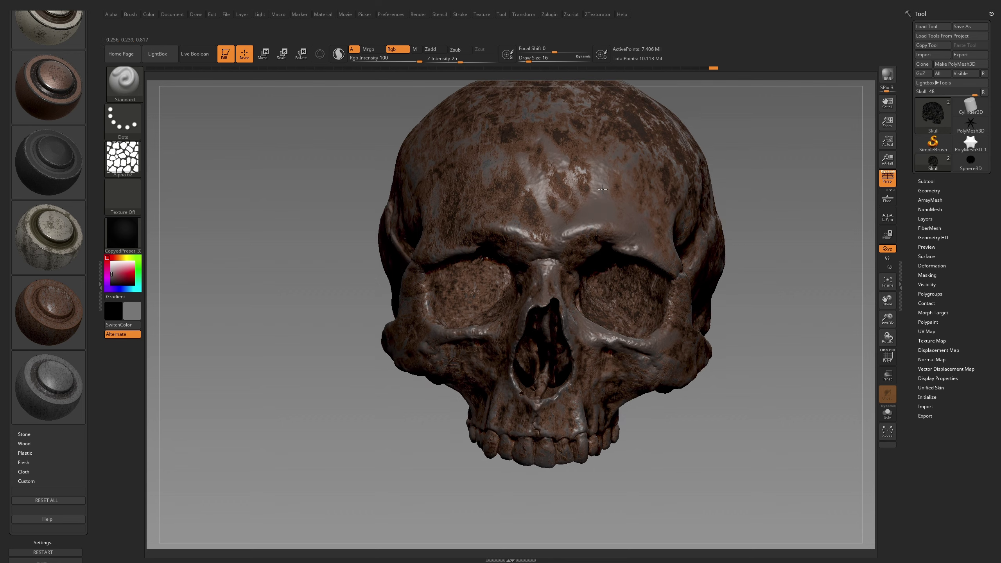
{"action": "mouse_move", "coordinate": [765, 307]}
{"action": "left_mouse_down"}
{"action": "mouse_move", "coordinate": [771, 280]}
{"action": "mouse_move", "coordinate": [699, 168]}
{"action": "mouse_move", "coordinate": [740, 205]}
{"action": "left_mouse_up"}
Step: Apply a pale worn metal preset to the skull and orbit around it
{"action": "left_click", "coordinate": [49, 87]}
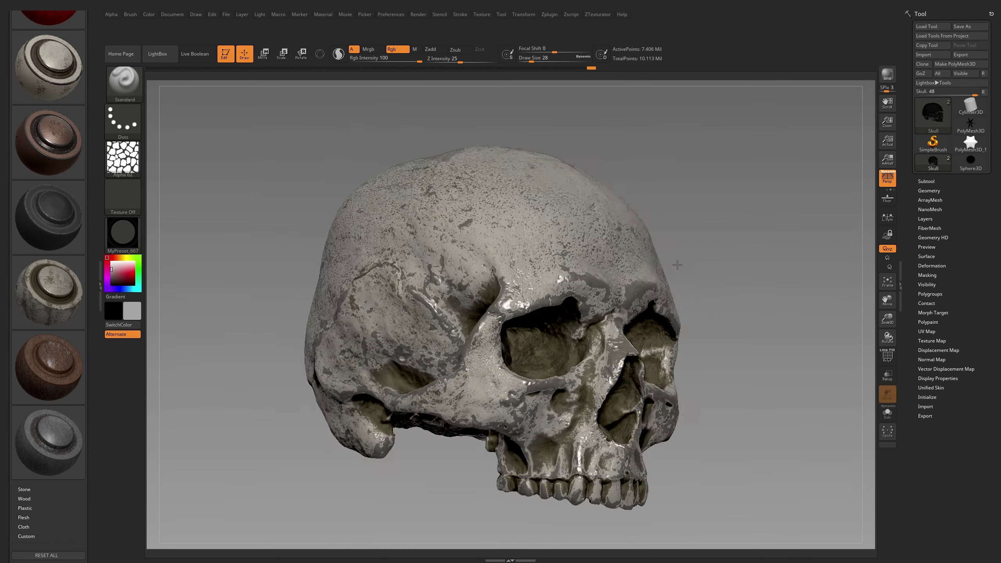
{"action": "mouse_move", "coordinate": [677, 265]}
{"action": "left_mouse_down"}
{"action": "mouse_move", "coordinate": [697, 173]}
{"action": "mouse_move", "coordinate": [774, 287]}
{"action": "mouse_move", "coordinate": [757, 250]}
{"action": "mouse_move", "coordinate": [749, 262]}
{"action": "mouse_move", "coordinate": [784, 237]}
{"action": "mouse_move", "coordinate": [767, 233]}
{"action": "mouse_move", "coordinate": [795, 279]}
{"action": "mouse_move", "coordinate": [772, 219]}
{"action": "mouse_move", "coordinate": [775, 268]}
{"action": "left_mouse_up"}
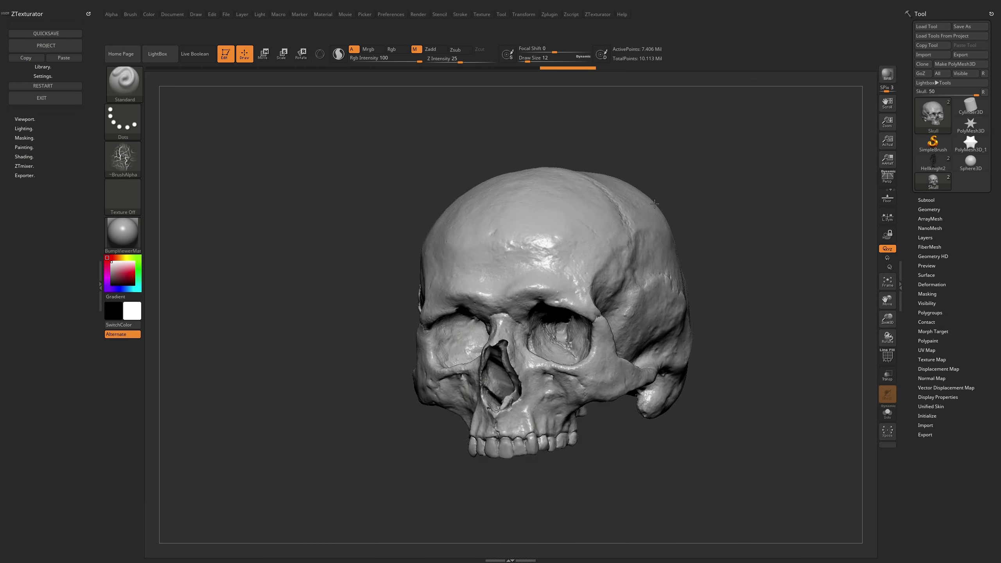
{"action": "left_click_drag", "start_coordinate": [654, 203], "coordinate": [35, 68]}
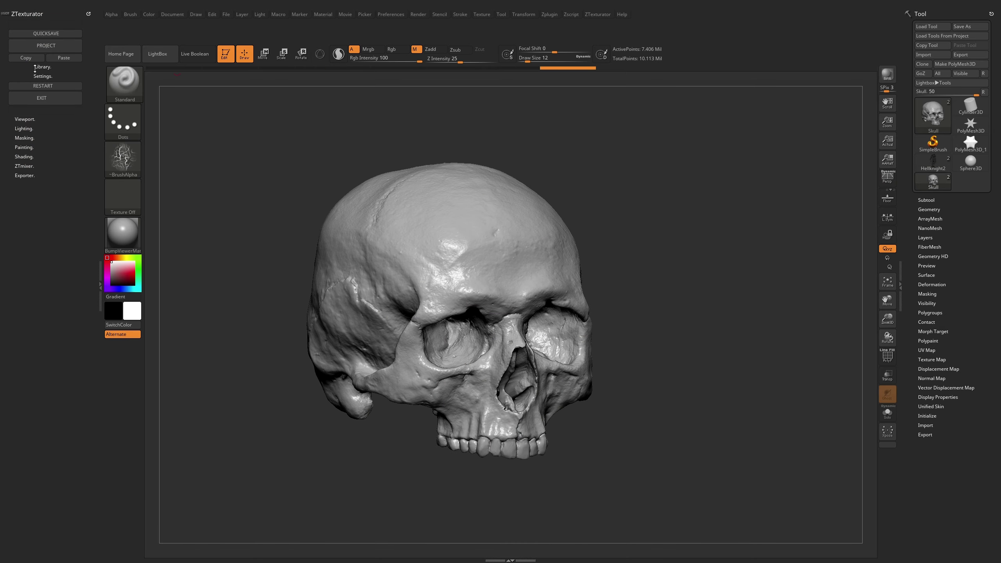
Step: Load Flesh_Vein from the Flesh category onto the skull and view its right side
{"action": "left_click", "coordinate": [30, 159]}
{"action": "scroll", "coordinate": [48, 249], "scroll_direction": "down", "scroll_amount": 3}
{"action": "scroll", "coordinate": [48, 249], "scroll_direction": "up", "scroll_amount": 1}
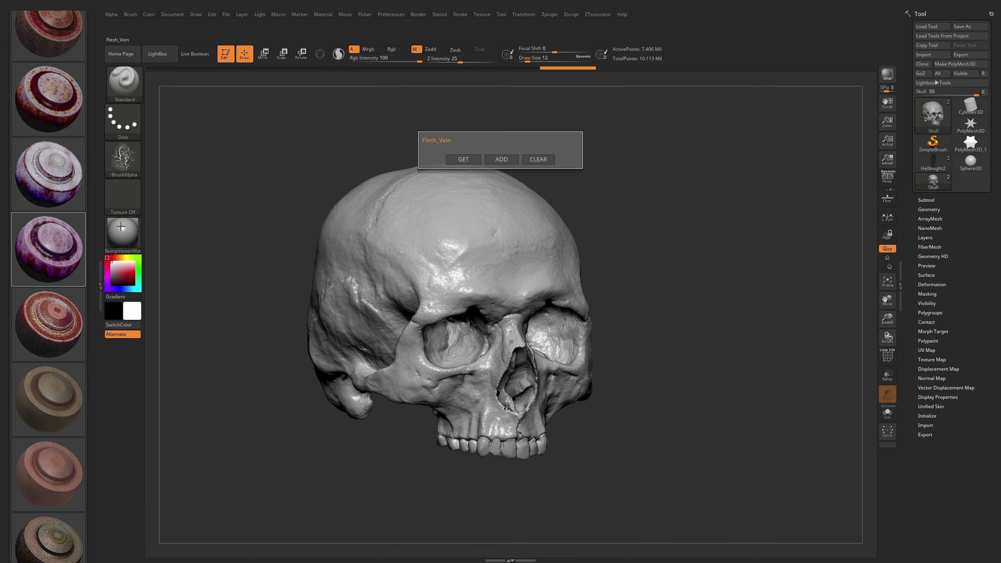
{"action": "left_click", "coordinate": [466, 313]}
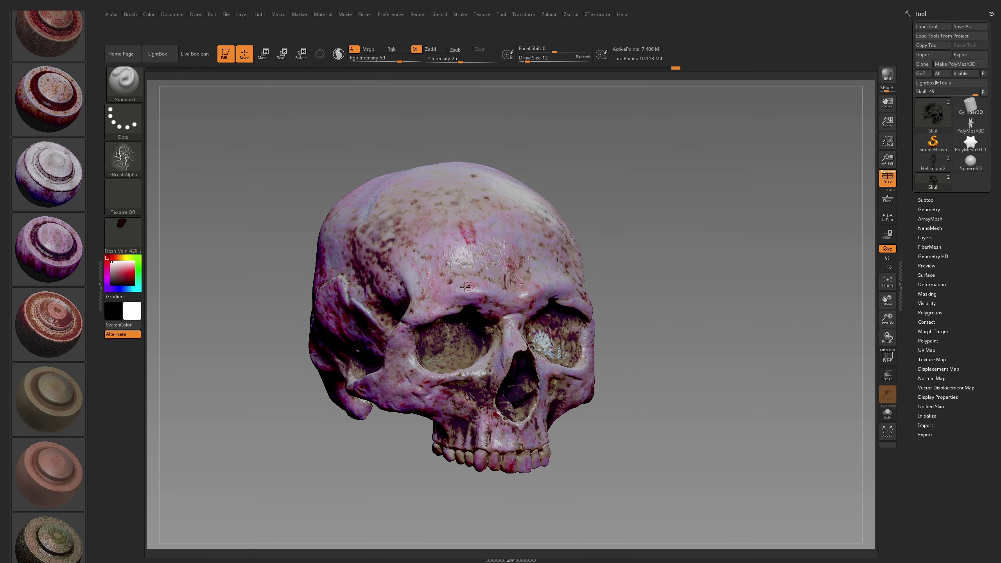
{"action": "mouse_move", "coordinate": [466, 287]}
{"action": "left_mouse_down"}
{"action": "mouse_move", "coordinate": [396, 319]}
{"action": "mouse_move", "coordinate": [709, 306]}
{"action": "mouse_move", "coordinate": [703, 290]}
{"action": "mouse_move", "coordinate": [727, 328]}
{"action": "left_mouse_up"}
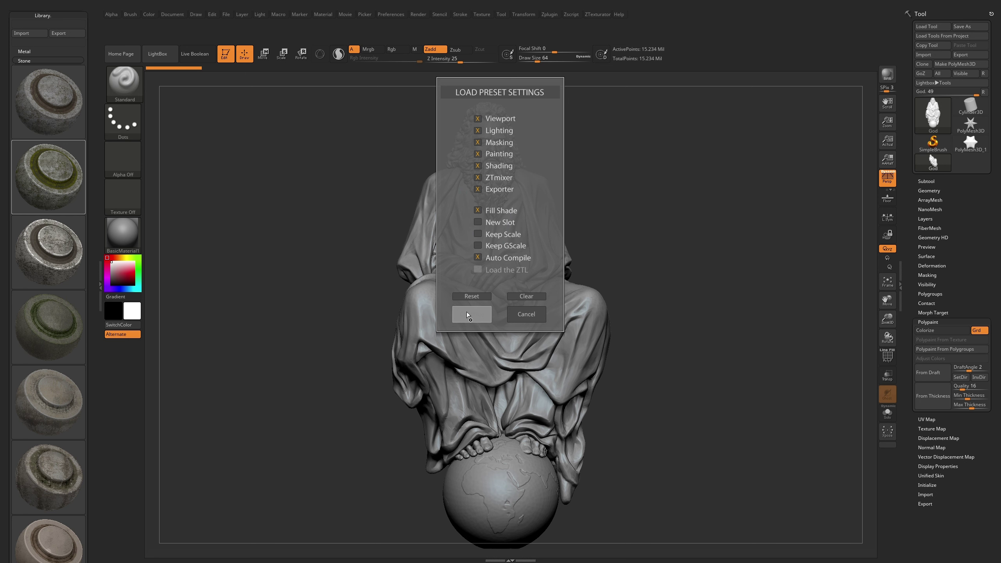
Step: Apply the mossy stone preset with a Round shape to the statue and turn off perspective
{"action": "left_click", "coordinate": [466, 311]}
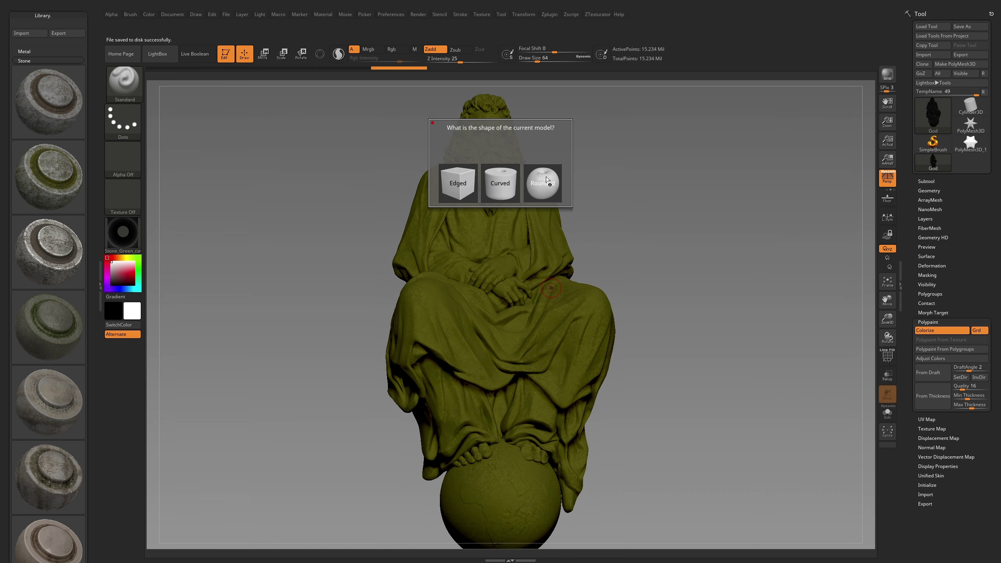
{"action": "left_click", "coordinate": [548, 186]}
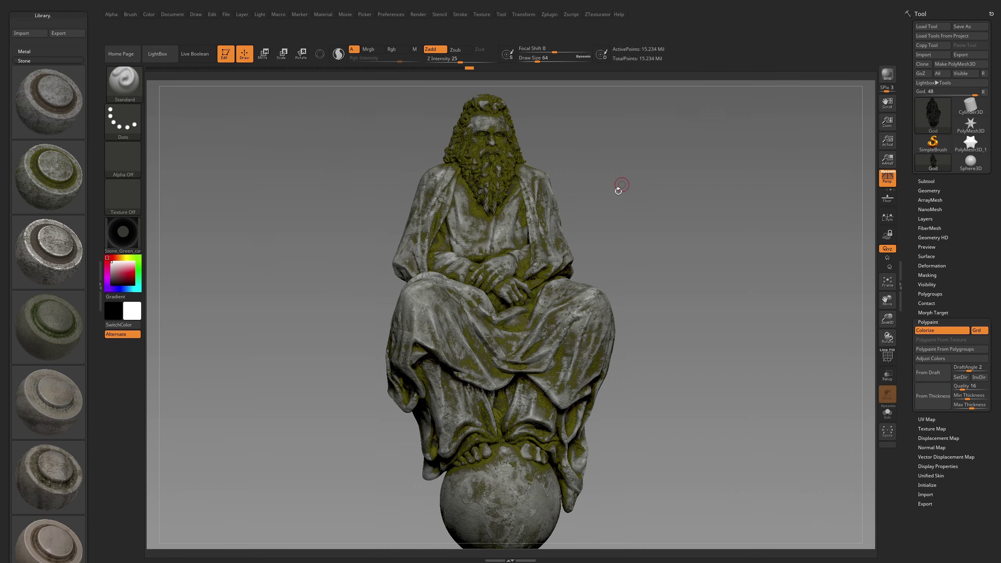
{"action": "mouse_move", "coordinate": [618, 177]}
{"action": "left_mouse_down"}
{"action": "mouse_move", "coordinate": [735, 204]}
{"action": "mouse_move", "coordinate": [828, 213]}
{"action": "mouse_move", "coordinate": [737, 215]}
{"action": "mouse_move", "coordinate": [638, 235]}
{"action": "mouse_move", "coordinate": [679, 246]}
{"action": "mouse_move", "coordinate": [701, 221]}
{"action": "mouse_move", "coordinate": [689, 263]}
{"action": "left_mouse_up"}
{"action": "key", "text": "p"}
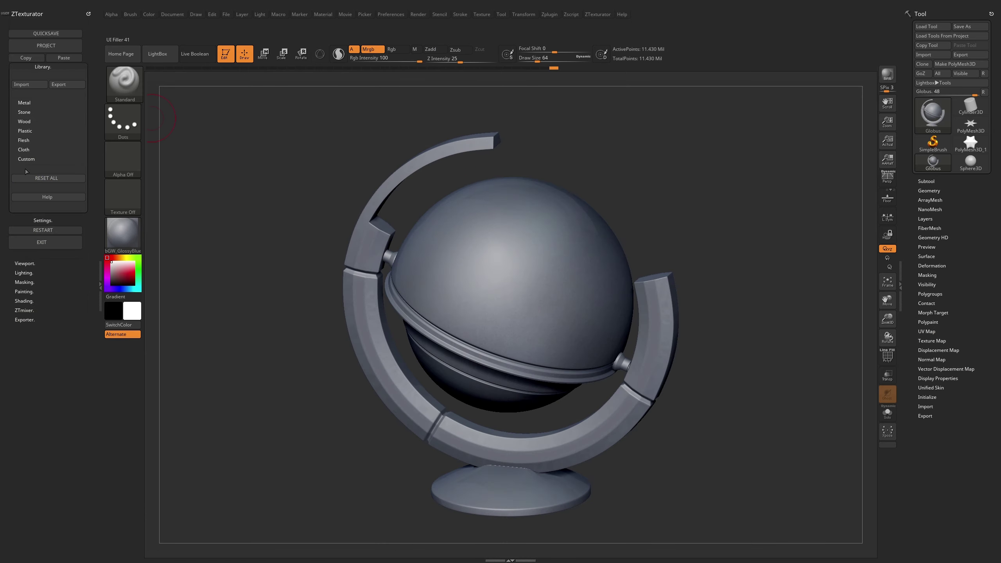
{"action": "left_click", "coordinate": [24, 121]}
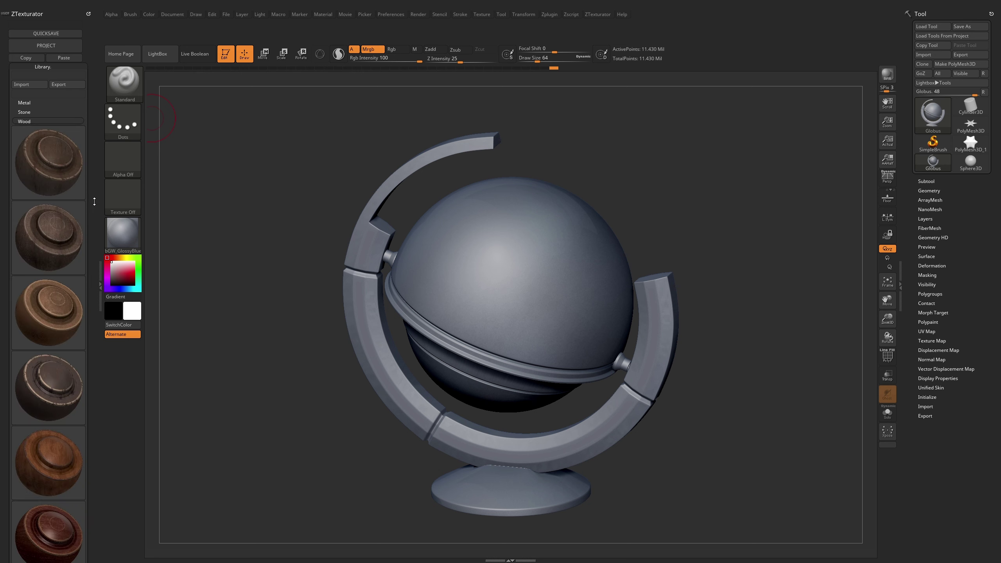
Step: Apply the light Wood_3 preset to the globe and bring it closer
{"action": "scroll", "coordinate": [102, 161], "scroll_direction": "down", "scroll_amount": 3}
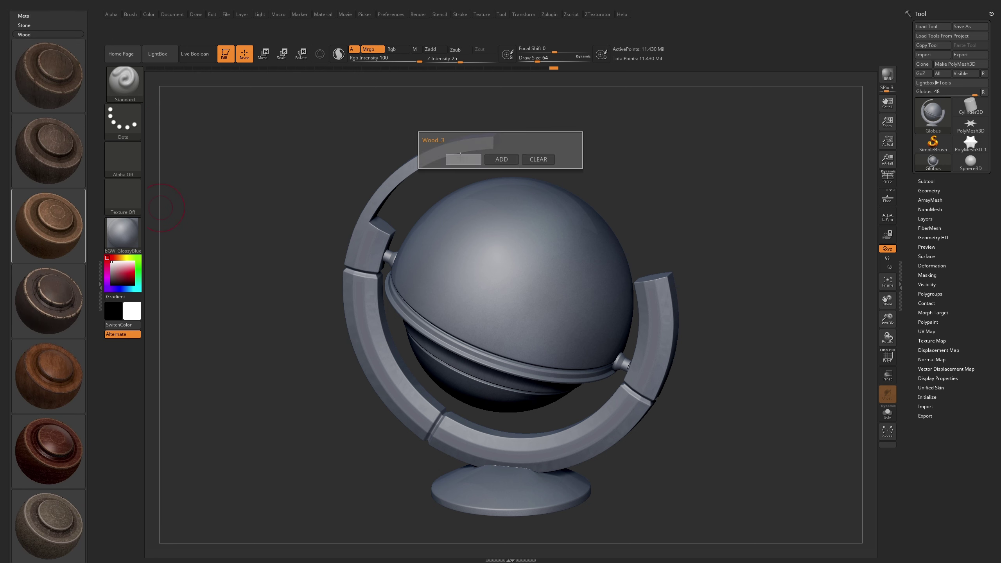
{"action": "left_click", "coordinate": [475, 309]}
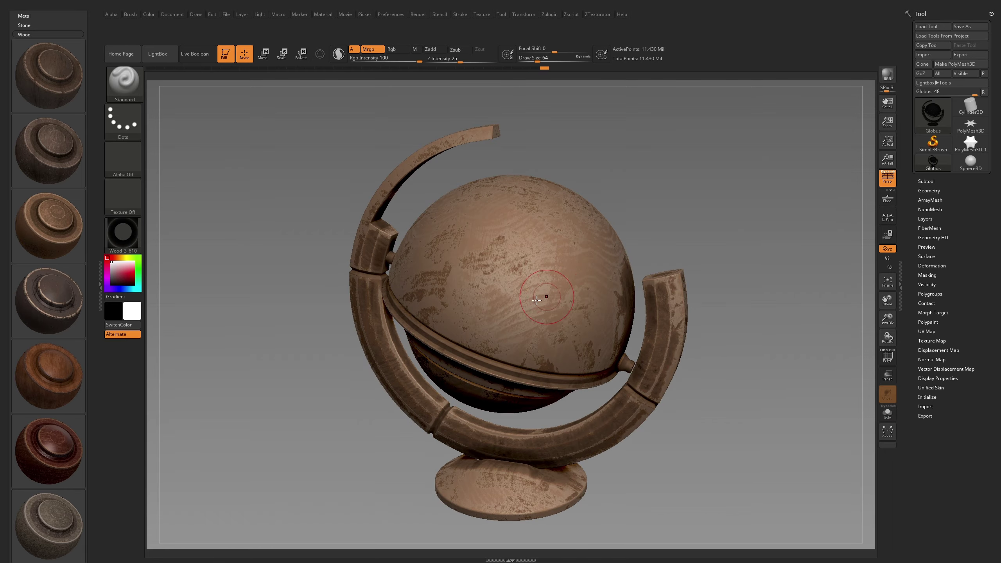
{"action": "mouse_move", "coordinate": [707, 321]}
{"action": "left_mouse_down"}
{"action": "mouse_move", "coordinate": [748, 239]}
{"action": "mouse_move", "coordinate": [770, 275]}
{"action": "mouse_move", "coordinate": [706, 288]}
{"action": "mouse_move", "coordinate": [829, 323]}
{"action": "mouse_move", "coordinate": [834, 376]}
{"action": "mouse_move", "coordinate": [823, 315]}
{"action": "mouse_move", "coordinate": [833, 313]}
{"action": "mouse_move", "coordinate": [793, 397]}
{"action": "mouse_move", "coordinate": [820, 384]}
{"action": "mouse_move", "coordinate": [798, 385]}
{"action": "left_mouse_up"}
Step: Replace it with the darker weathered Wood_4 preset and view the globe from a new angle
{"action": "scroll", "coordinate": [48, 256], "scroll_direction": "down", "scroll_amount": 2}
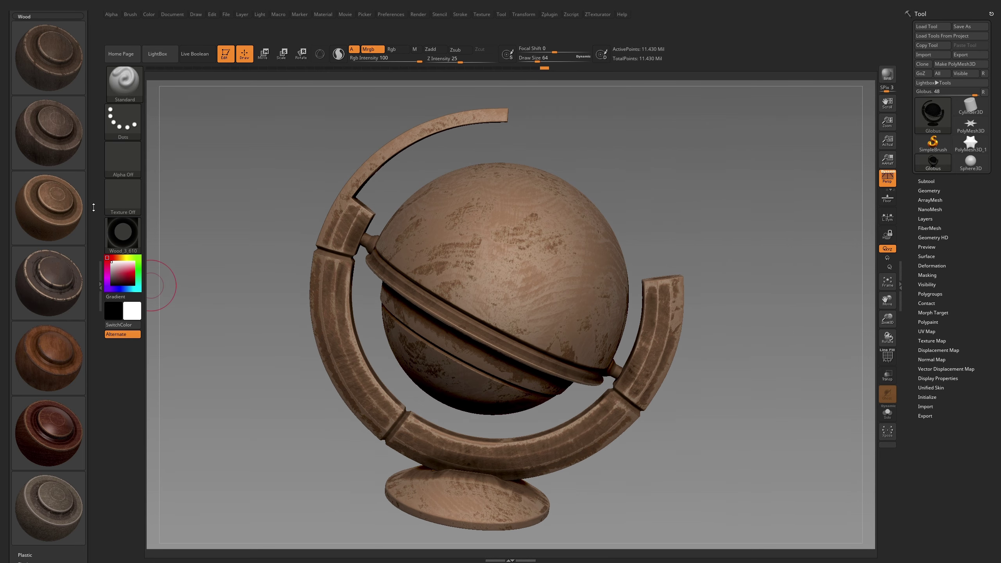
{"action": "left_click", "coordinate": [465, 158]}
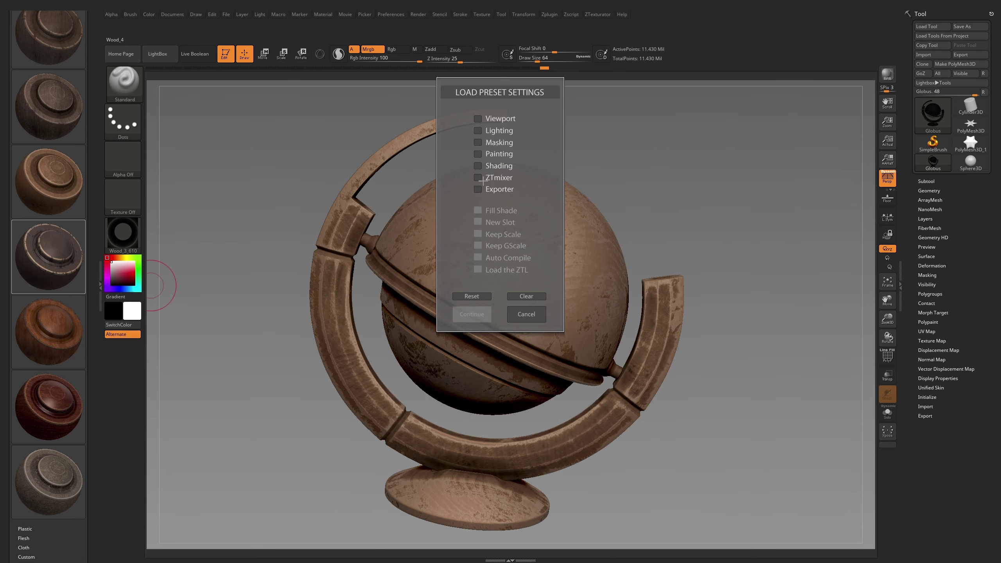
{"action": "left_click", "coordinate": [465, 319]}
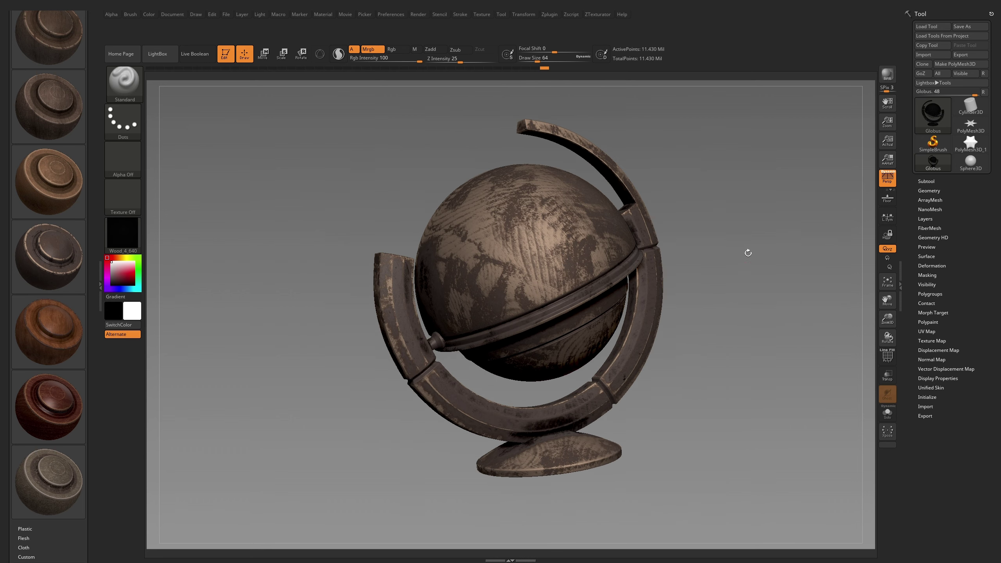
{"action": "left_click_drag", "start_coordinate": [774, 267], "coordinate": [771, 264]}
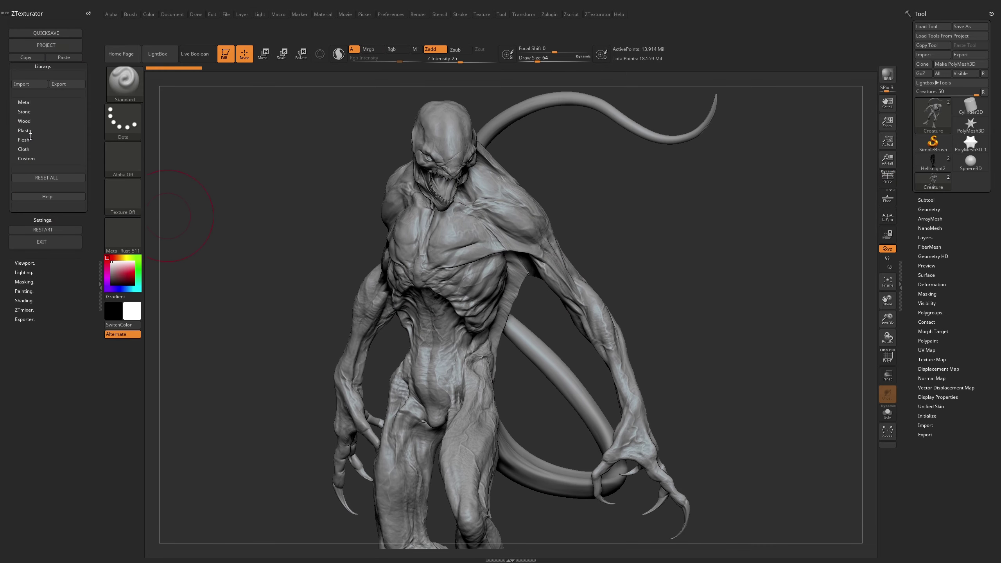
Step: Apply the green Skin_Bumps preset with a Rounded shape to the creature and view it from behind
{"action": "left_click", "coordinate": [31, 137]}
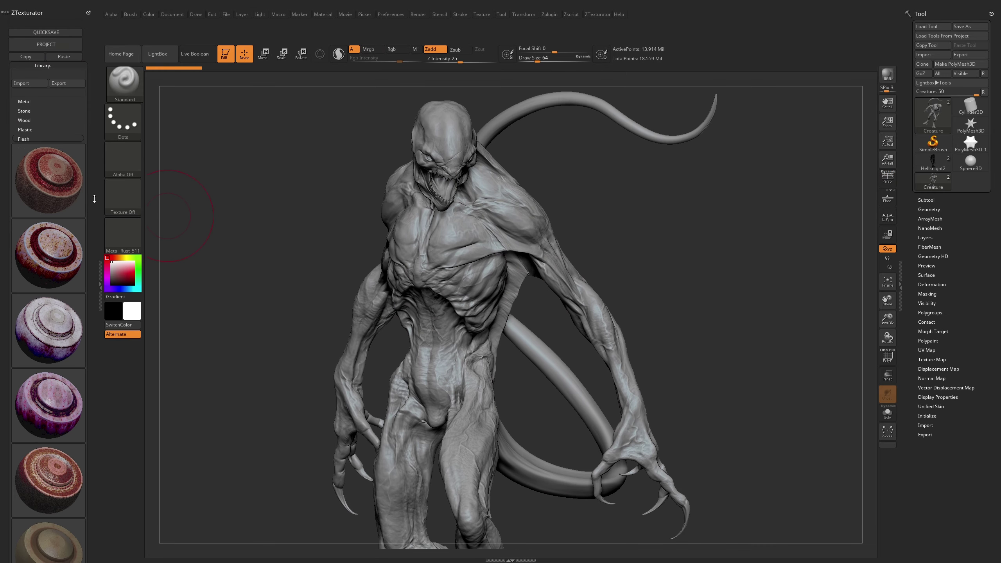
{"action": "left_click", "coordinate": [478, 157]}
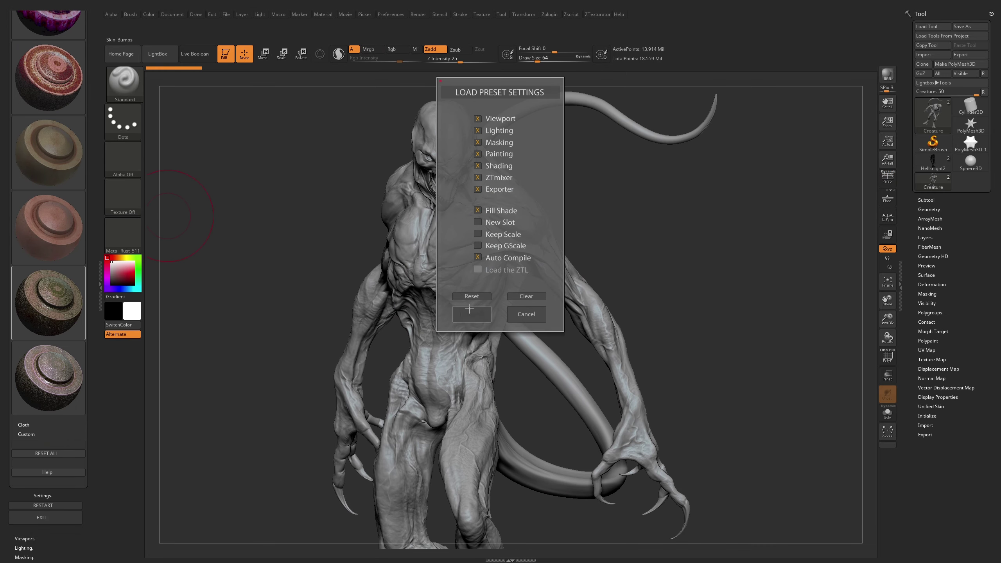
{"action": "left_click", "coordinate": [471, 313]}
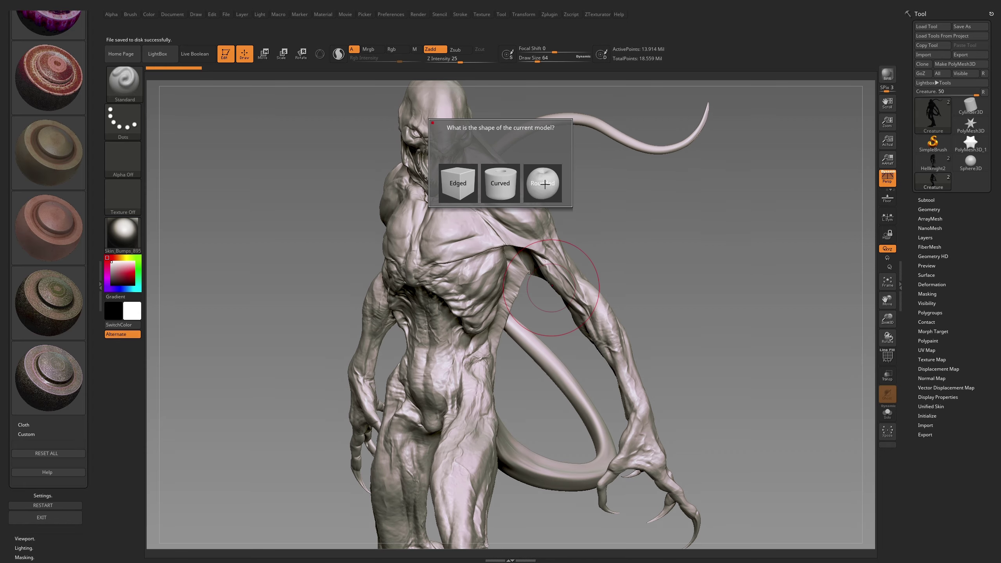
{"action": "left_click", "coordinate": [547, 185]}
{"action": "mouse_move", "coordinate": [528, 201]}
{"action": "left_mouse_down"}
{"action": "mouse_move", "coordinate": [666, 263]}
{"action": "mouse_move", "coordinate": [748, 278]}
{"action": "mouse_move", "coordinate": [743, 257]}
{"action": "mouse_move", "coordinate": [749, 380]}
{"action": "mouse_move", "coordinate": [774, 350]}
{"action": "left_mouse_up"}
Step: Swap it for the bloody Flesh_Nasty preset and orbit the creature to inspect it
{"action": "scroll", "coordinate": [96, 59], "scroll_direction": "down", "scroll_amount": 5}
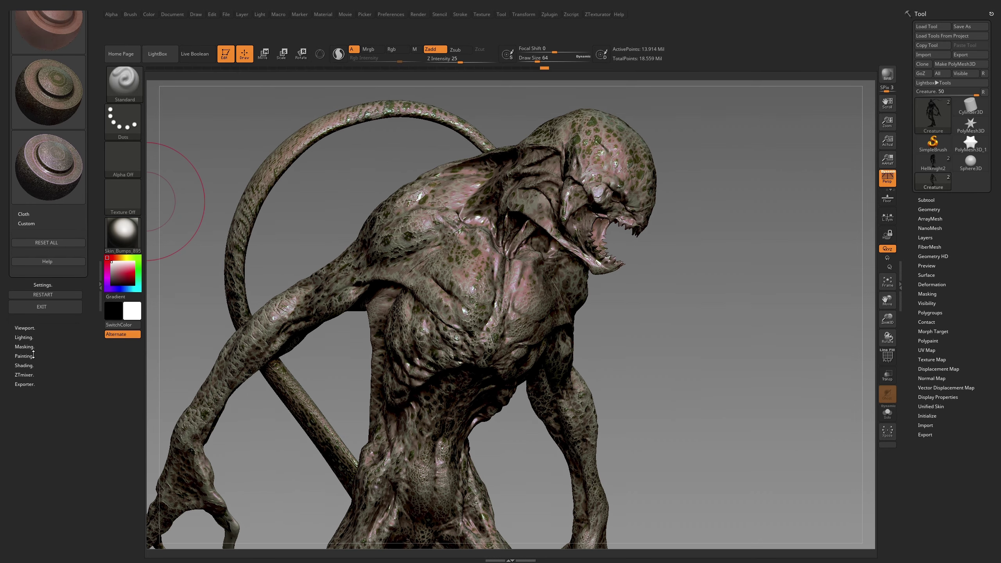
{"action": "scroll", "coordinate": [101, 177], "scroll_direction": "up", "scroll_amount": 5}
{"action": "scroll", "coordinate": [101, 178], "scroll_direction": "up", "scroll_amount": 5}
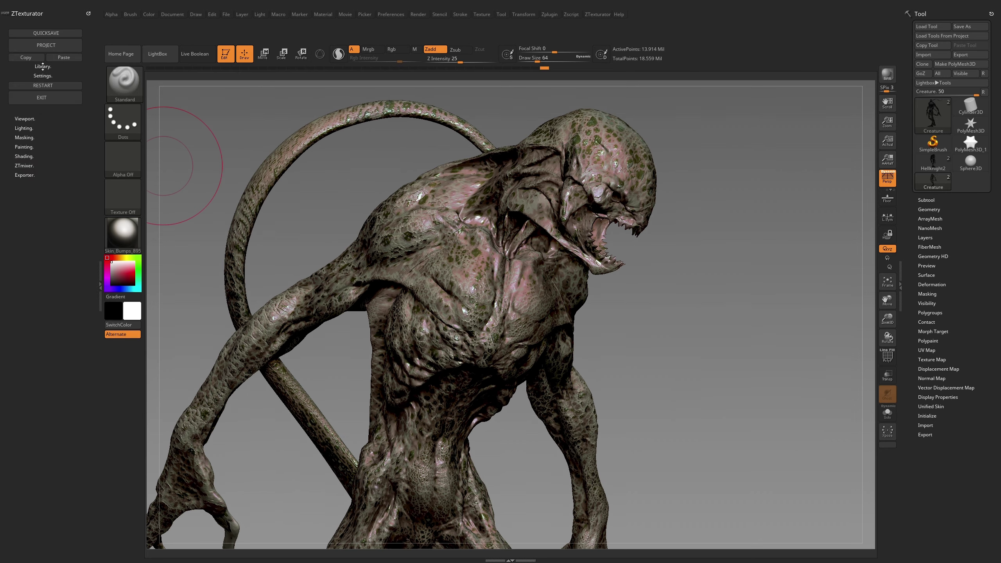
{"action": "scroll", "coordinate": [100, 178], "scroll_direction": "up", "scroll_amount": 5}
{"action": "scroll", "coordinate": [100, 177], "scroll_direction": "up", "scroll_amount": 1}
{"action": "scroll", "coordinate": [101, 178], "scroll_direction": "up", "scroll_amount": 5}
{"action": "scroll", "coordinate": [27, 100], "scroll_direction": "up", "scroll_amount": 5}
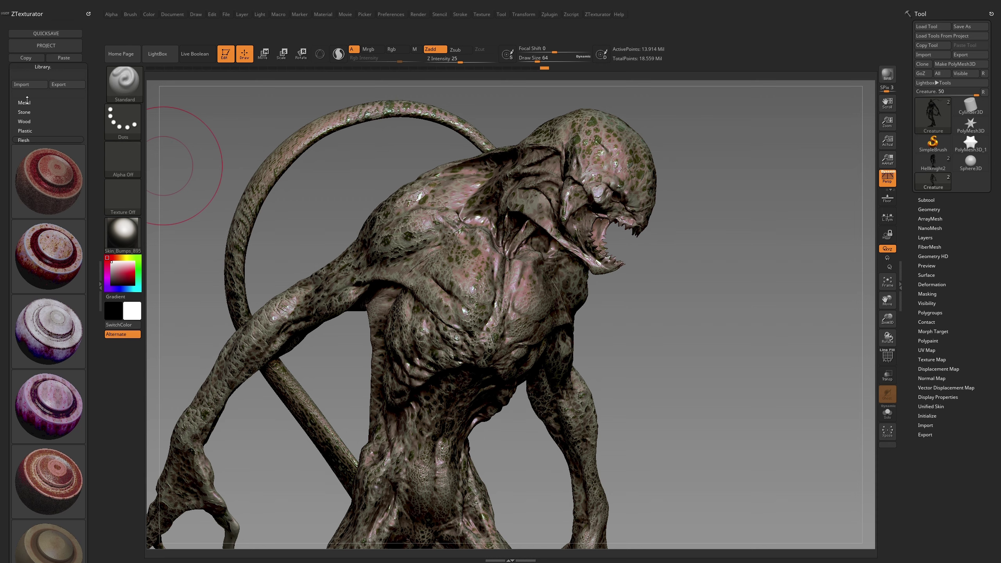
{"action": "left_click", "coordinate": [484, 312]}
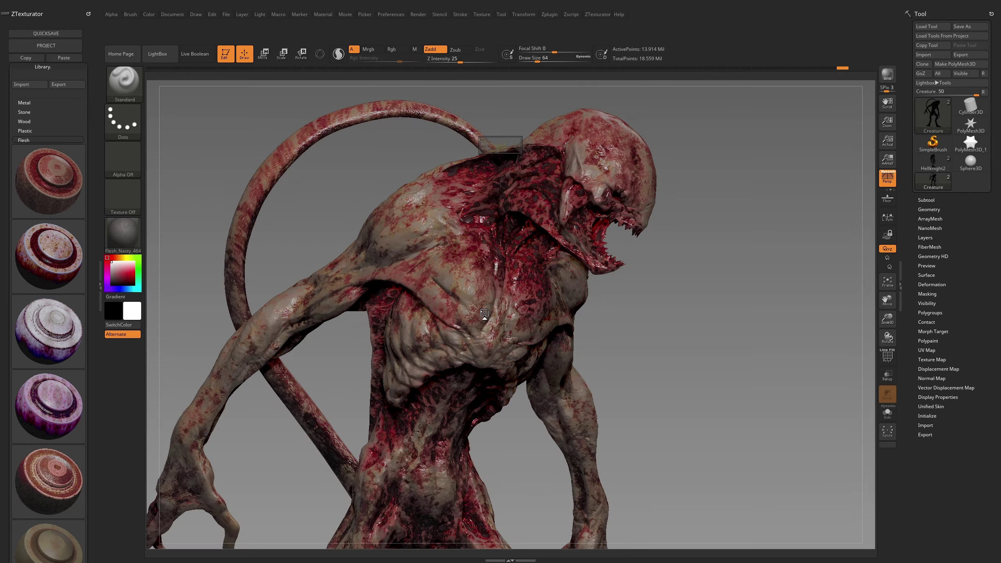
{"action": "mouse_move", "coordinate": [636, 337]}
{"action": "left_mouse_down"}
{"action": "mouse_move", "coordinate": [709, 308]}
{"action": "mouse_move", "coordinate": [755, 268]}
{"action": "mouse_move", "coordinate": [730, 234]}
{"action": "mouse_move", "coordinate": [706, 265]}
{"action": "mouse_move", "coordinate": [748, 224]}
{"action": "mouse_move", "coordinate": [674, 268]}
{"action": "mouse_move", "coordinate": [705, 252]}
{"action": "left_mouse_up"}
Step: Preview the flesh creature on a flat black background with lowered ambient light
{"action": "left_click", "coordinate": [32, 141]}
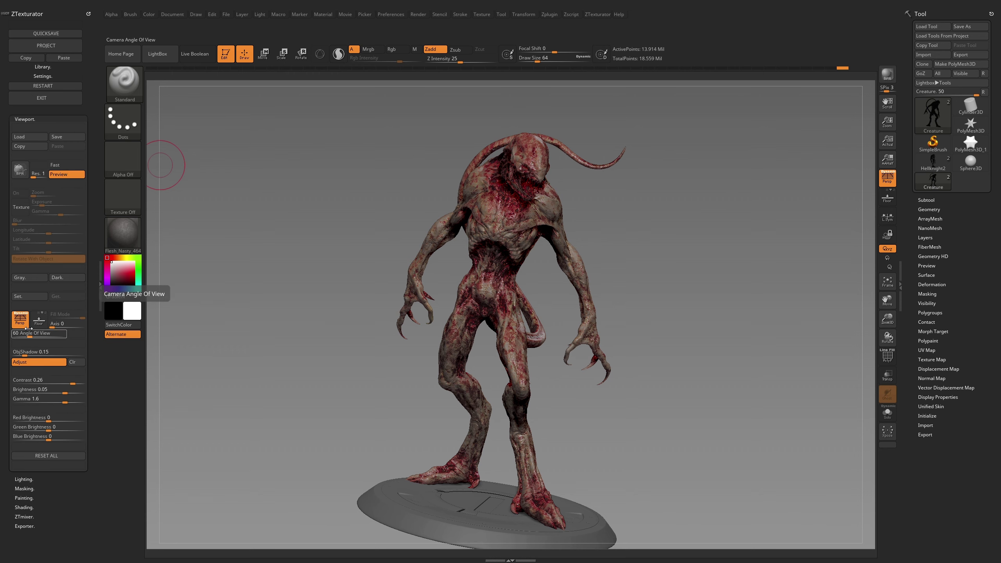
{"action": "left_click", "coordinate": [57, 277]}
{"action": "left_click", "coordinate": [172, 14]}
{"action": "left_click_drag", "start_coordinate": [185, 172], "coordinate": [175, 173]}
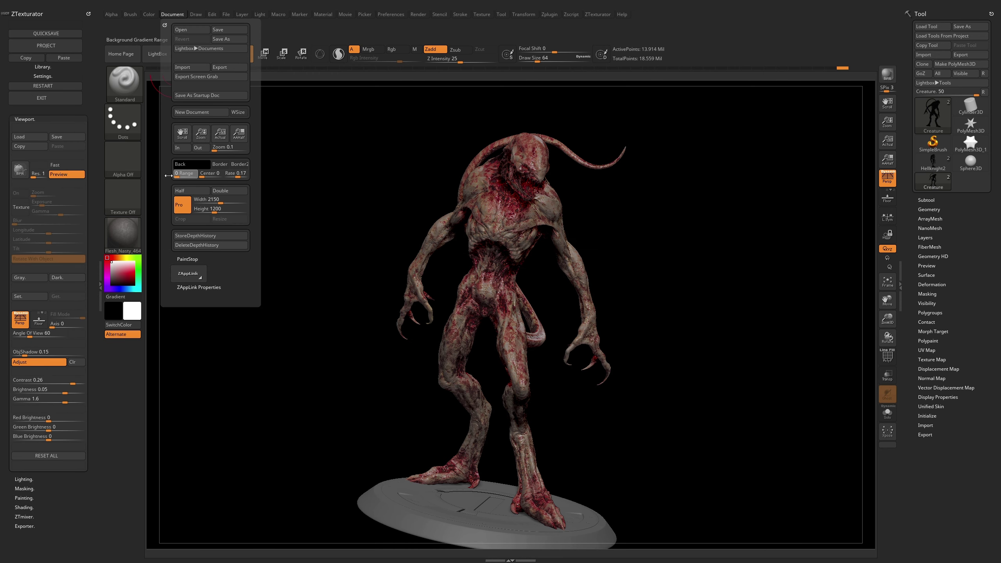
{"action": "left_click", "coordinate": [25, 119]}
{"action": "left_click", "coordinate": [24, 128]}
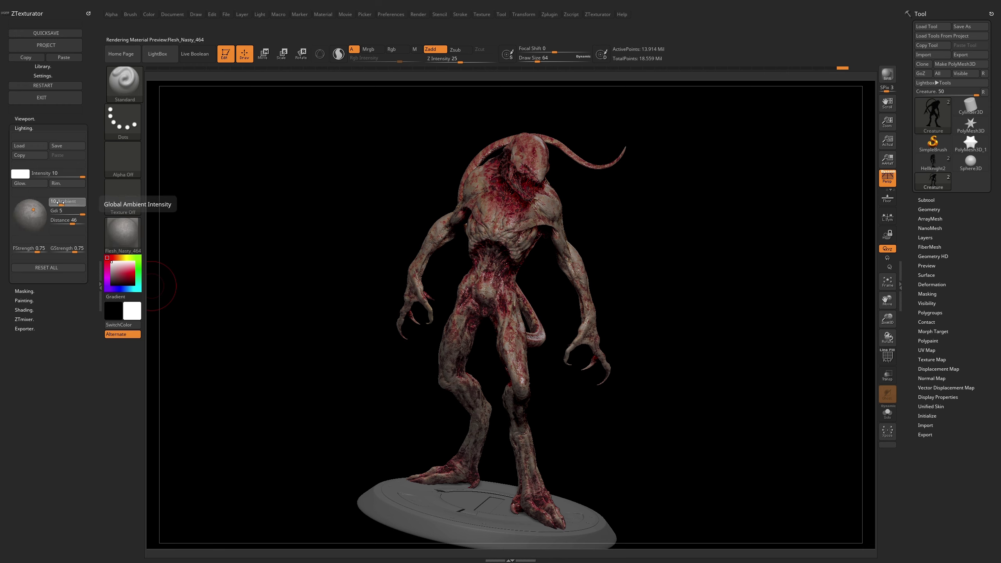
{"action": "left_click_drag", "start_coordinate": [65, 201], "coordinate": [56, 201]}
Step: Adjust the creature's rim lighting and pick a darker main colour
{"action": "mouse_move", "coordinate": [591, 276]}
{"action": "left_mouse_down"}
{"action": "mouse_move", "coordinate": [705, 270]}
{"action": "mouse_move", "coordinate": [165, 213]}
{"action": "left_mouse_up"}
{"action": "left_click", "coordinate": [65, 186]}
{"action": "mouse_move", "coordinate": [666, 288]}
{"action": "left_mouse_down"}
{"action": "mouse_move", "coordinate": [737, 293]}
{"action": "mouse_move", "coordinate": [730, 256]}
{"action": "mouse_move", "coordinate": [759, 267]}
{"action": "mouse_move", "coordinate": [740, 252]}
{"action": "left_mouse_up"}
{"action": "right_click", "coordinate": [740, 252]}
{"action": "left_click", "coordinate": [734, 255]}
{"action": "mouse_move", "coordinate": [664, 284]}
{"action": "left_mouse_down"}
{"action": "mouse_move", "coordinate": [681, 273]}
{"action": "mouse_move", "coordinate": [665, 281]}
{"action": "left_mouse_up"}
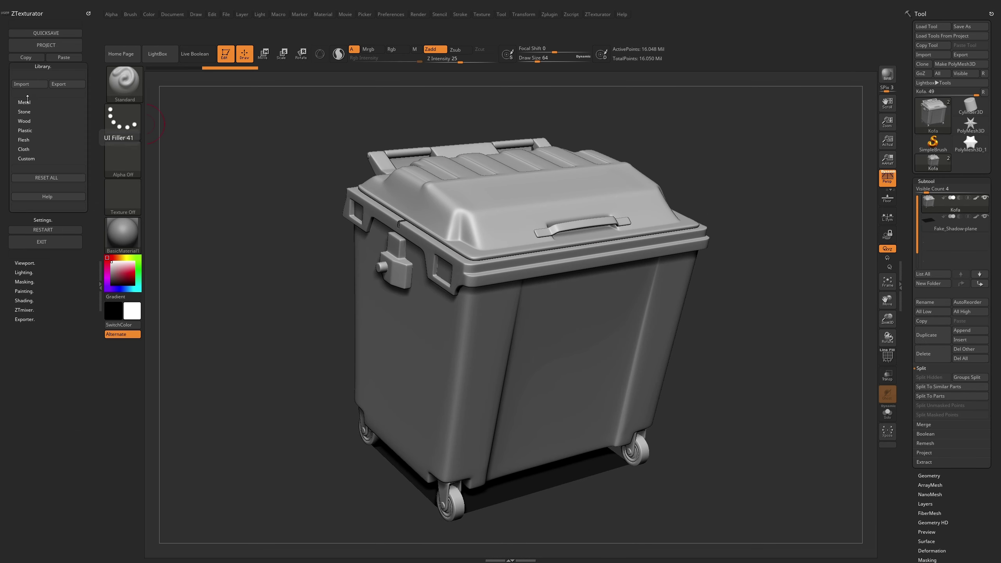
Step: Apply the Metal_Peeled_Paint_2 preset to the dumpster
{"action": "left_click", "coordinate": [28, 99]}
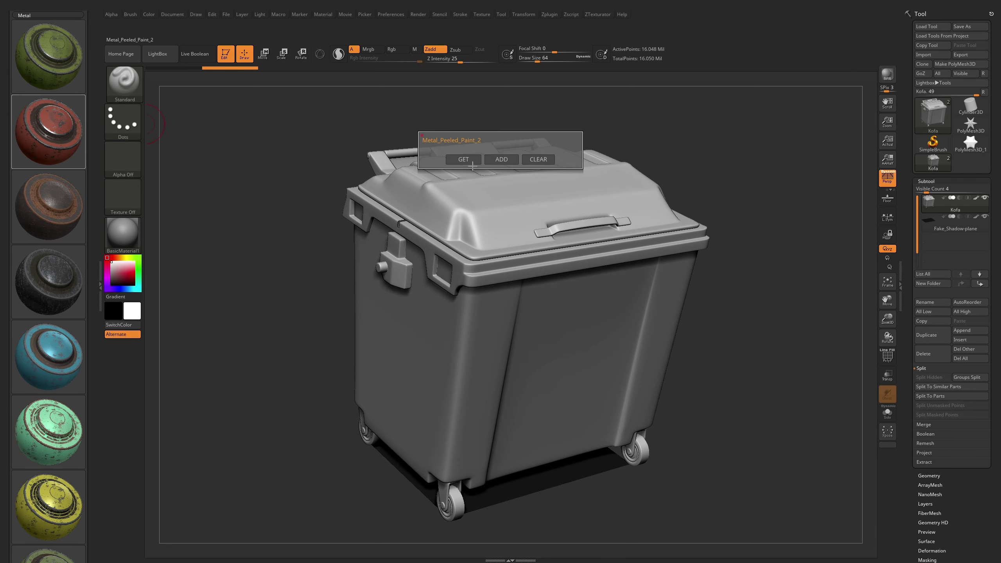
{"action": "left_click", "coordinate": [472, 165]}
{"action": "left_click", "coordinate": [465, 317]}
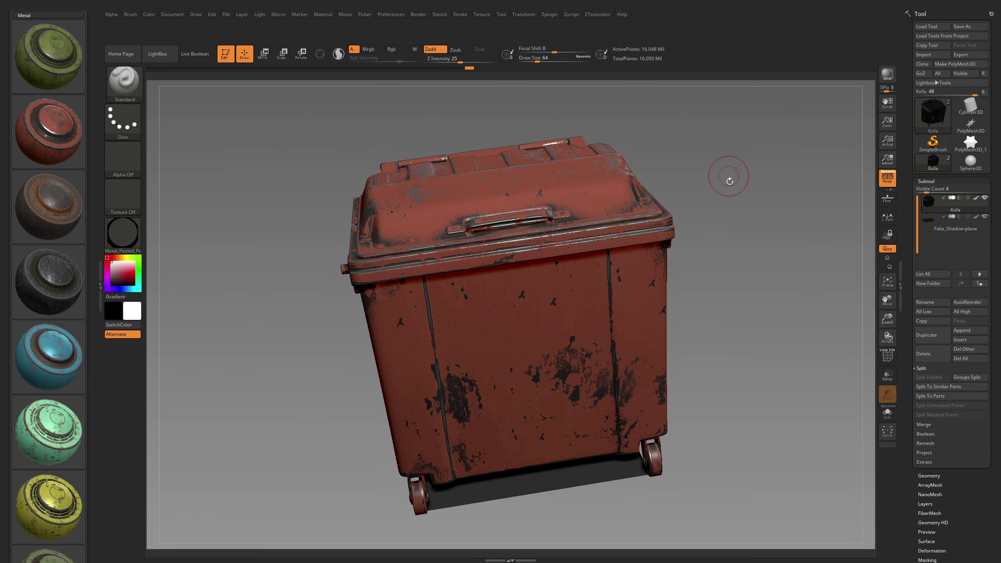
{"action": "mouse_move", "coordinate": [727, 174]}
{"action": "left_mouse_down"}
{"action": "mouse_move", "coordinate": [743, 185]}
{"action": "mouse_move", "coordinate": [728, 239]}
{"action": "mouse_move", "coordinate": [713, 204]}
{"action": "mouse_move", "coordinate": [738, 205]}
{"action": "mouse_move", "coordinate": [740, 224]}
{"action": "mouse_move", "coordinate": [721, 231]}
{"action": "mouse_move", "coordinate": [796, 231]}
{"action": "mouse_move", "coordinate": [790, 339]}
{"action": "mouse_move", "coordinate": [772, 299]}
{"action": "mouse_move", "coordinate": [641, 251]}
{"action": "left_mouse_up"}
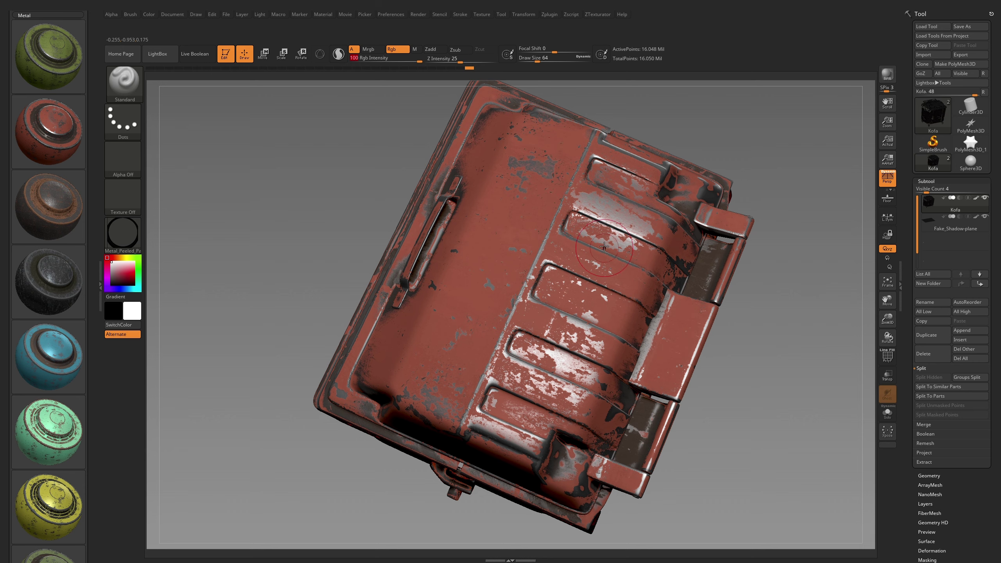
Step: Paint extra wear on the dumpster with Alpha 58, then Alpha 04 and a grey secondary colour
{"action": "key", "text": "alt+a"}
{"action": "left_click", "coordinate": [662, 403]}
{"action": "mouse_move", "coordinate": [662, 402]}
{"action": "left_mouse_down"}
{"action": "mouse_move", "coordinate": [786, 261]}
{"action": "mouse_move", "coordinate": [524, 302]}
{"action": "left_mouse_up"}
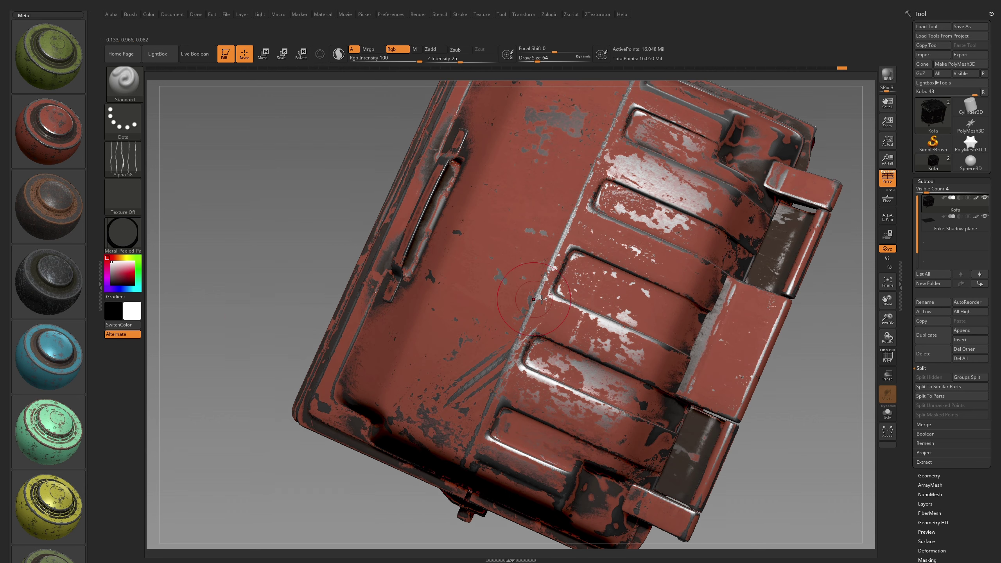
{"action": "mouse_move", "coordinate": [362, 321]}
{"action": "left_mouse_down"}
{"action": "mouse_move", "coordinate": [512, 276]}
{"action": "mouse_move", "coordinate": [777, 239]}
{"action": "mouse_move", "coordinate": [780, 263]}
{"action": "mouse_move", "coordinate": [570, 368]}
{"action": "left_mouse_up"}
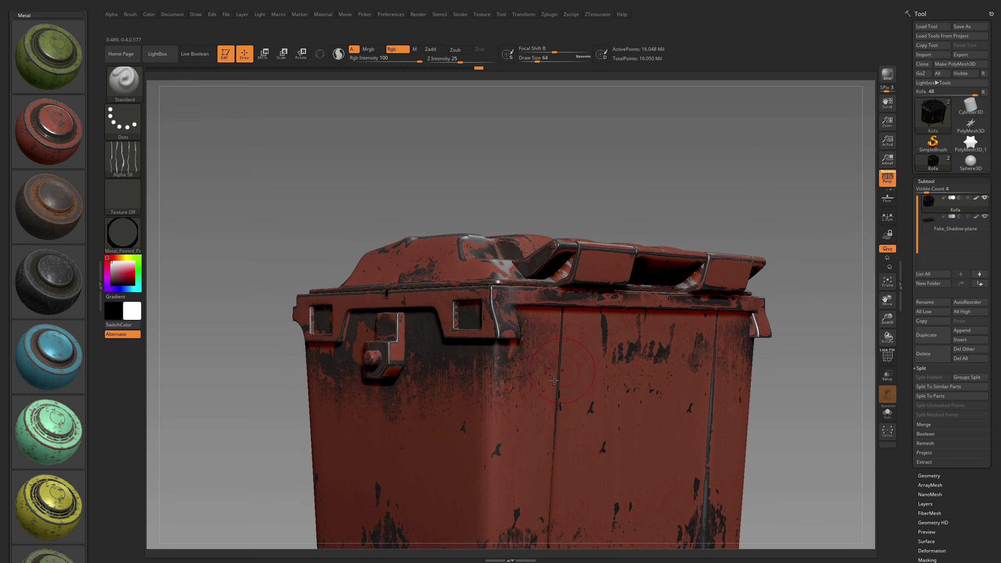
{"action": "left_click_drag", "start_coordinate": [514, 356], "coordinate": [473, 299], "text": "alt"}
{"action": "left_click", "coordinate": [445, 422]}
{"action": "key", "text": "alt+a"}
{"action": "left_click", "coordinate": [410, 366]}
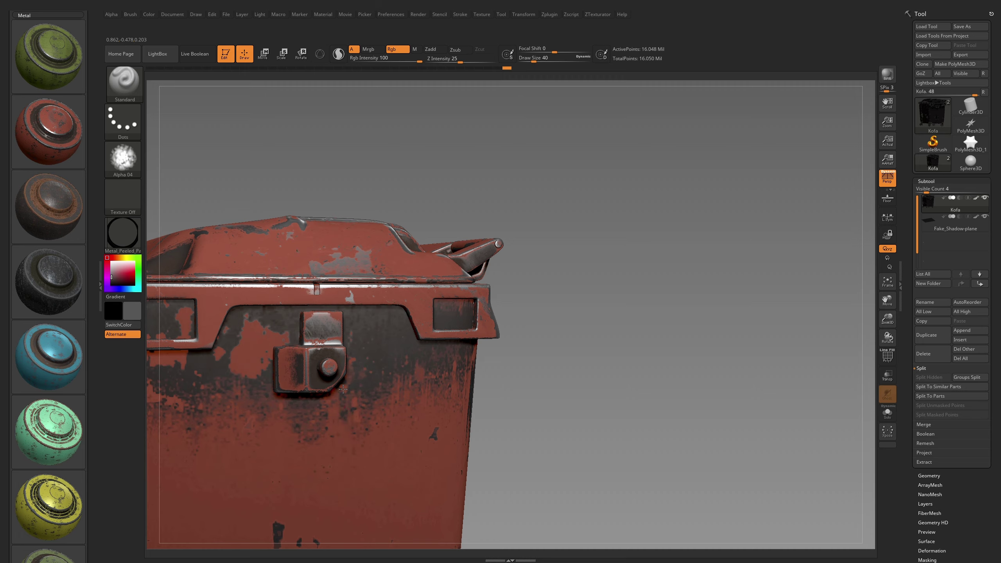
{"action": "mouse_move", "coordinate": [610, 355]}
{"action": "left_mouse_down", "text": "alt"}
{"action": "mouse_move", "coordinate": [588, 319]}
{"action": "mouse_move", "coordinate": [626, 384]}
{"action": "mouse_move", "coordinate": [616, 404]}
{"action": "mouse_move", "coordinate": [687, 286]}
{"action": "mouse_move", "coordinate": [595, 284]}
{"action": "left_mouse_up", "text": "alt"}
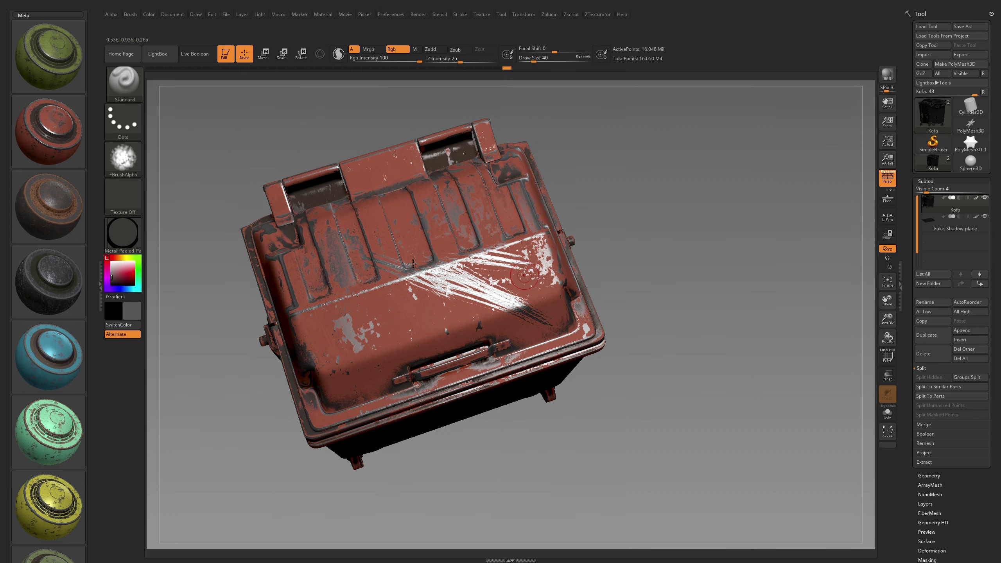
{"action": "scroll", "coordinate": [38, 110], "scroll_direction": "up", "scroll_amount": 3}
Step: Darken the second shader slot's colour and shift its hue toward blue
{"action": "left_click", "coordinate": [38, 104]}
{"action": "left_click", "coordinate": [35, 295]}
{"action": "left_click", "coordinate": [20, 320]}
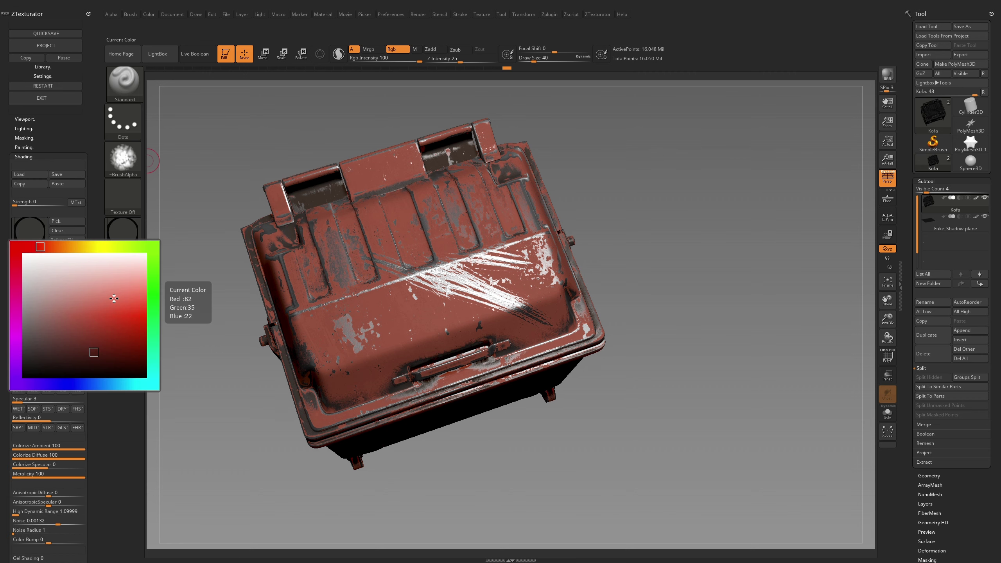
{"action": "left_click", "coordinate": [89, 246]}
{"action": "left_click", "coordinate": [84, 355]}
{"action": "left_click_drag", "start_coordinate": [51, 382], "coordinate": [95, 384]}
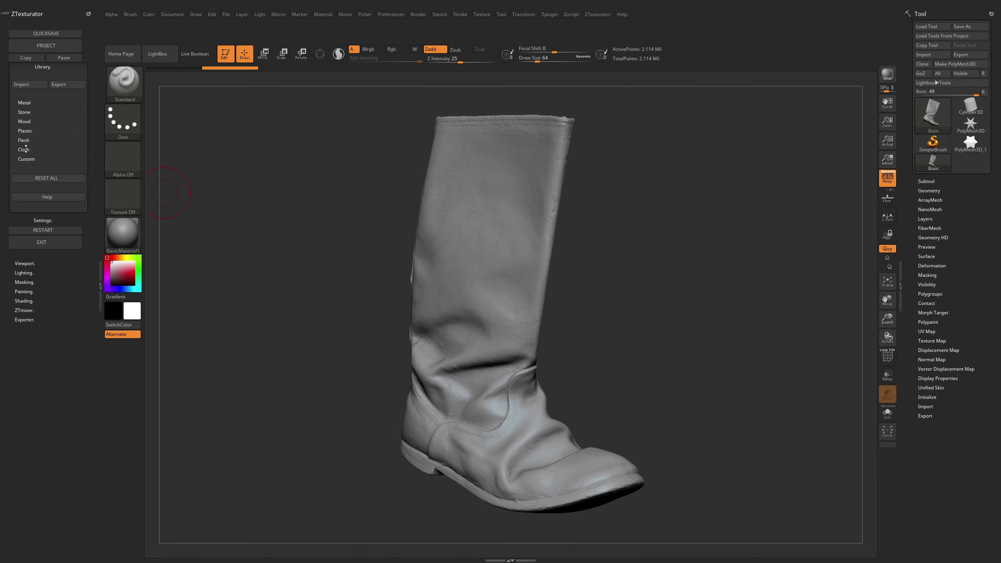
Step: Replace the boot's material with the Leather_2 preset using the Curved shape
{"action": "left_click", "coordinate": [24, 149]}
{"action": "left_click", "coordinate": [463, 159]}
{"action": "left_click", "coordinate": [474, 307]}
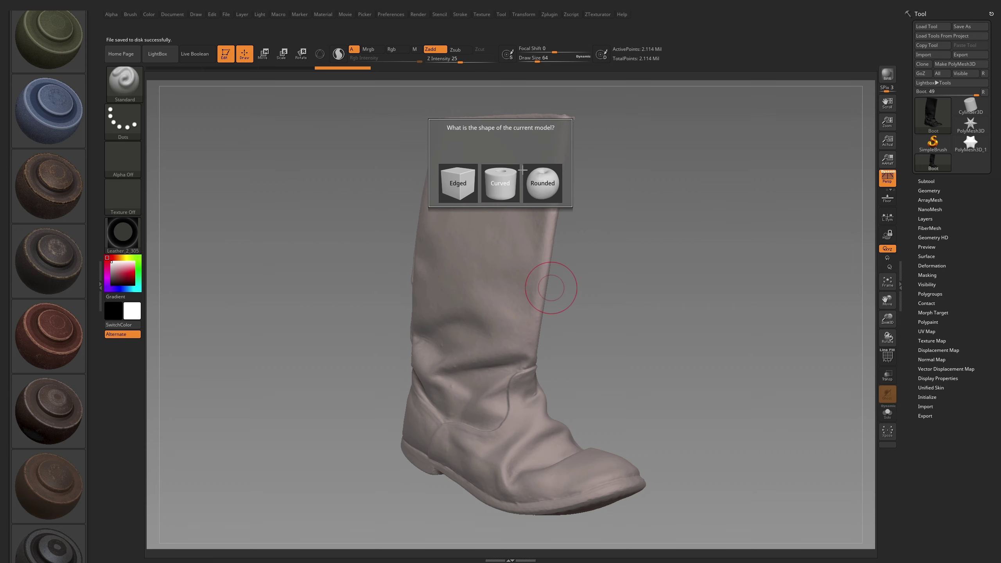
{"action": "left_click", "coordinate": [503, 179]}
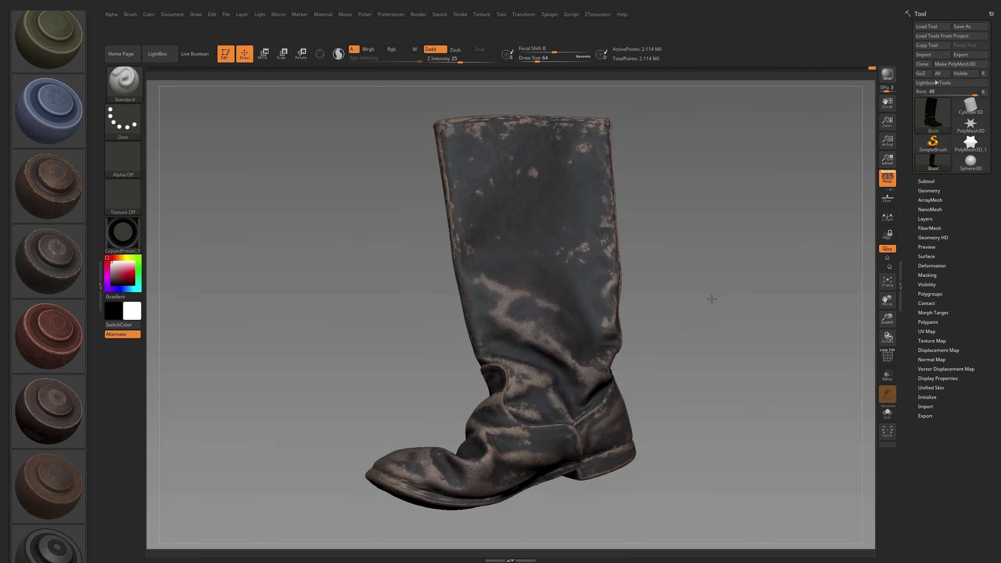
{"action": "mouse_move", "coordinate": [711, 299]}
{"action": "left_mouse_down"}
{"action": "mouse_move", "coordinate": [744, 282]}
{"action": "mouse_move", "coordinate": [766, 341]}
{"action": "mouse_move", "coordinate": [764, 331]}
{"action": "mouse_move", "coordinate": [676, 309]}
{"action": "mouse_move", "coordinate": [753, 307]}
{"action": "mouse_move", "coordinate": [744, 327]}
{"action": "left_mouse_up"}
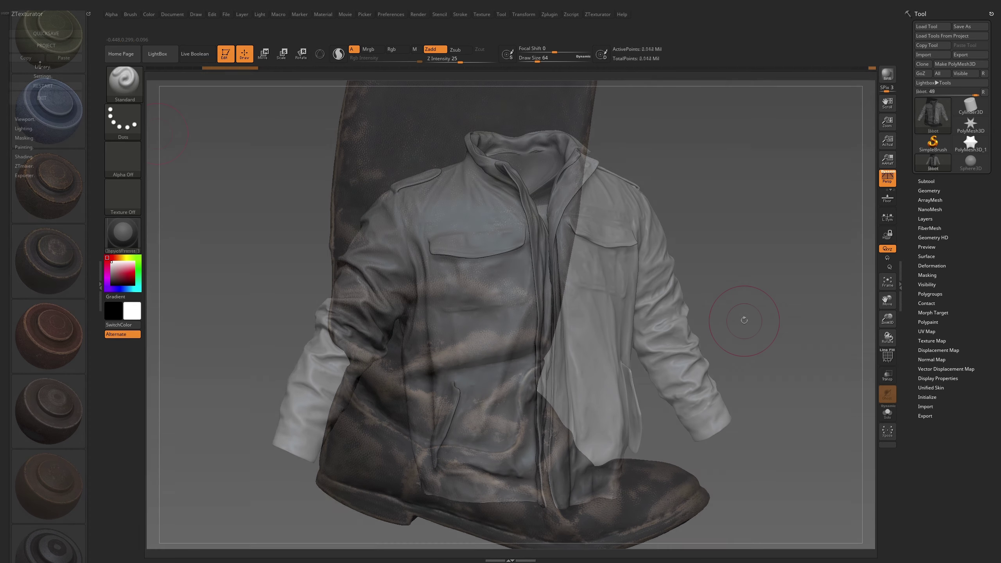
Step: Apply the leather preset to the jacket as a curved model and view its back
{"action": "key", "text": "Return"}
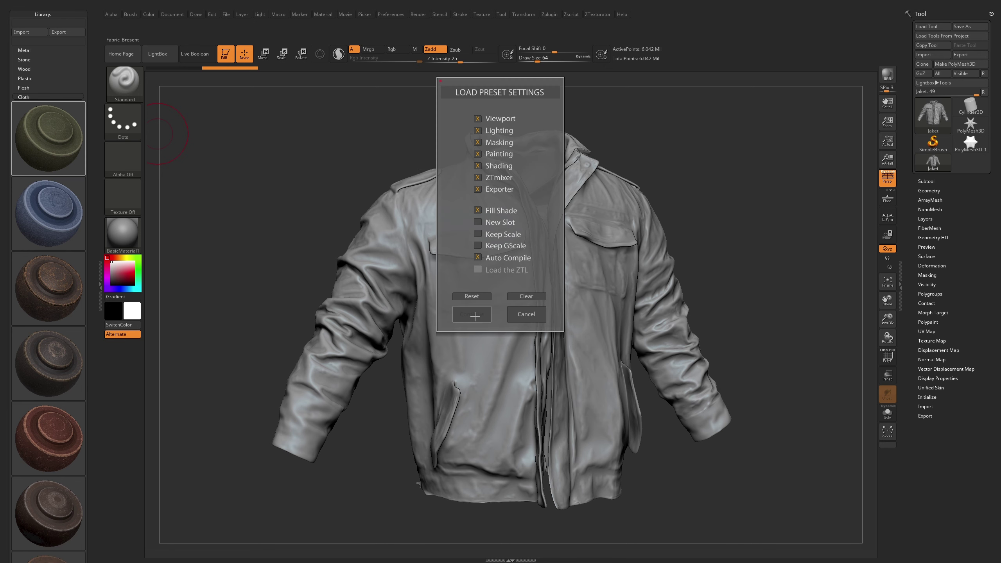
{"action": "left_click", "coordinate": [475, 308]}
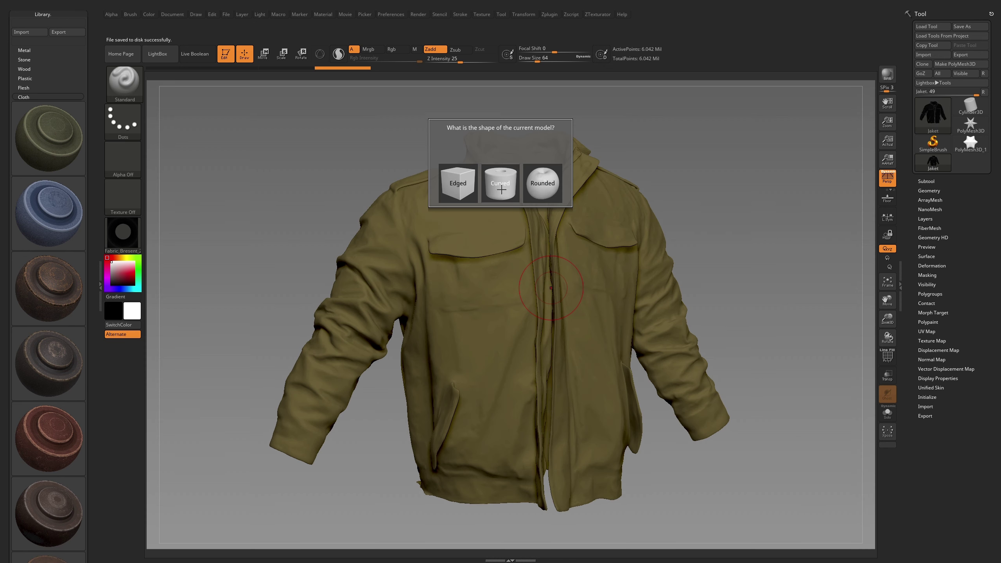
{"action": "left_click", "coordinate": [501, 190]}
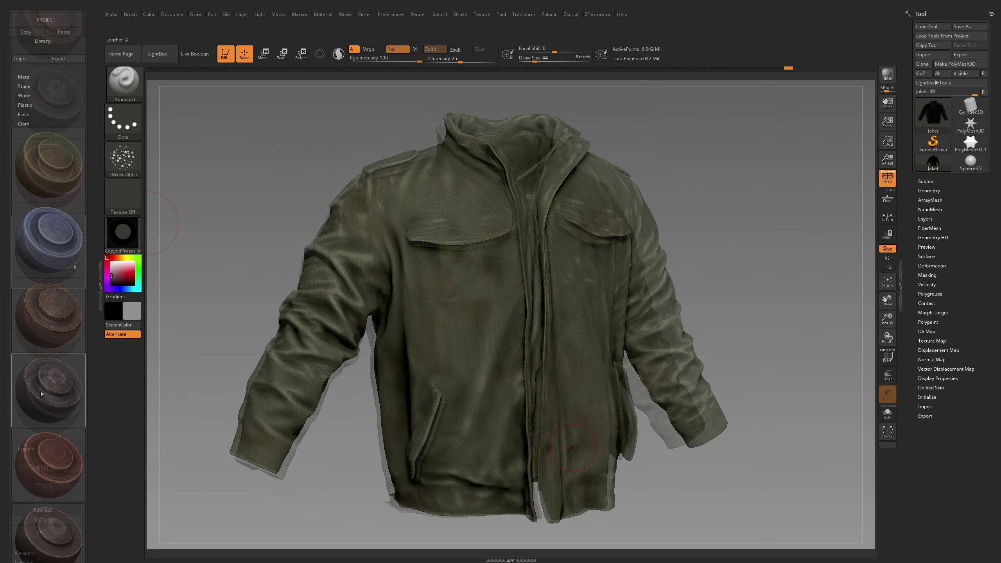
{"action": "left_click", "coordinate": [470, 314]}
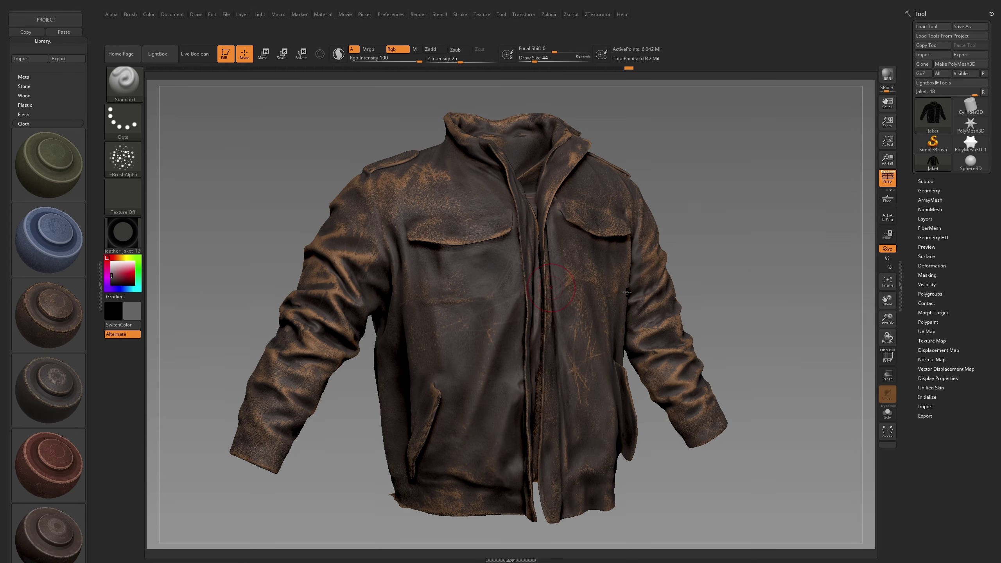
{"action": "mouse_move", "coordinate": [748, 283]}
{"action": "left_mouse_down"}
{"action": "mouse_move", "coordinate": [815, 245]}
{"action": "mouse_move", "coordinate": [830, 215]}
{"action": "mouse_move", "coordinate": [741, 230]}
{"action": "mouse_move", "coordinate": [837, 165]}
{"action": "mouse_move", "coordinate": [831, 185]}
{"action": "mouse_move", "coordinate": [804, 208]}
{"action": "mouse_move", "coordinate": [827, 208]}
{"action": "mouse_move", "coordinate": [816, 208]}
{"action": "left_mouse_up"}
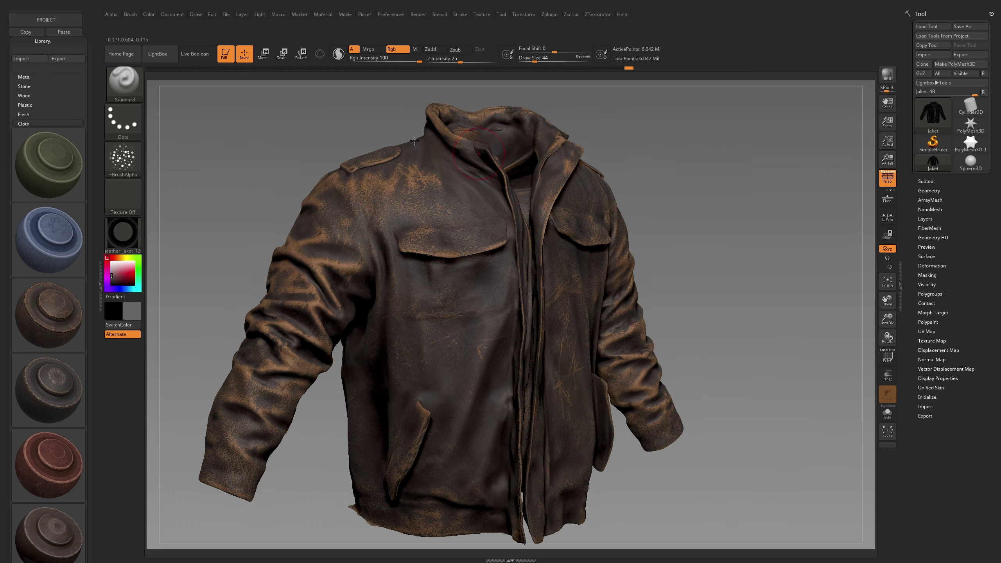
Step: Give the jacket a darker, cooler tint in the shading controls
{"action": "left_click", "coordinate": [43, 41]}
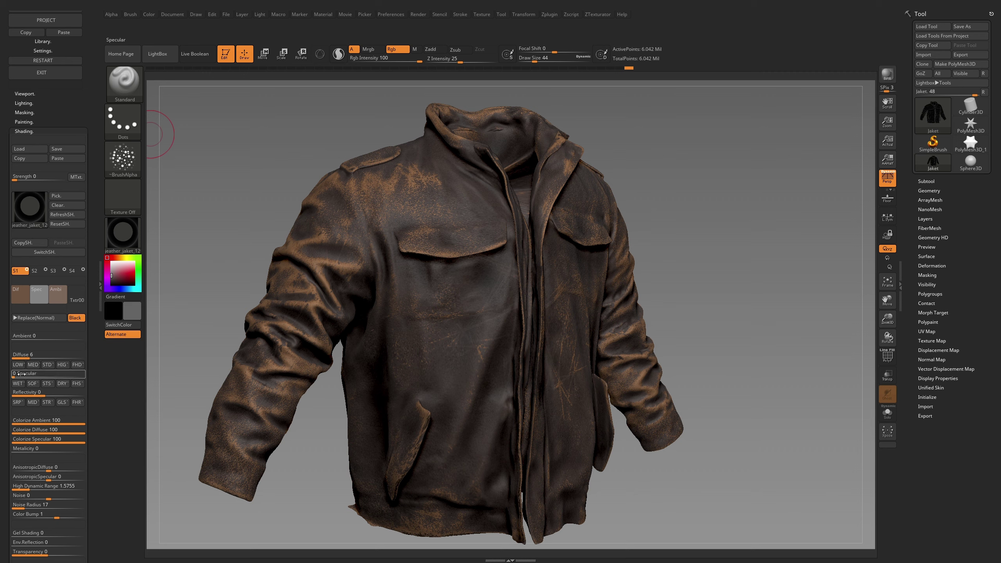
{"action": "left_click", "coordinate": [20, 294]}
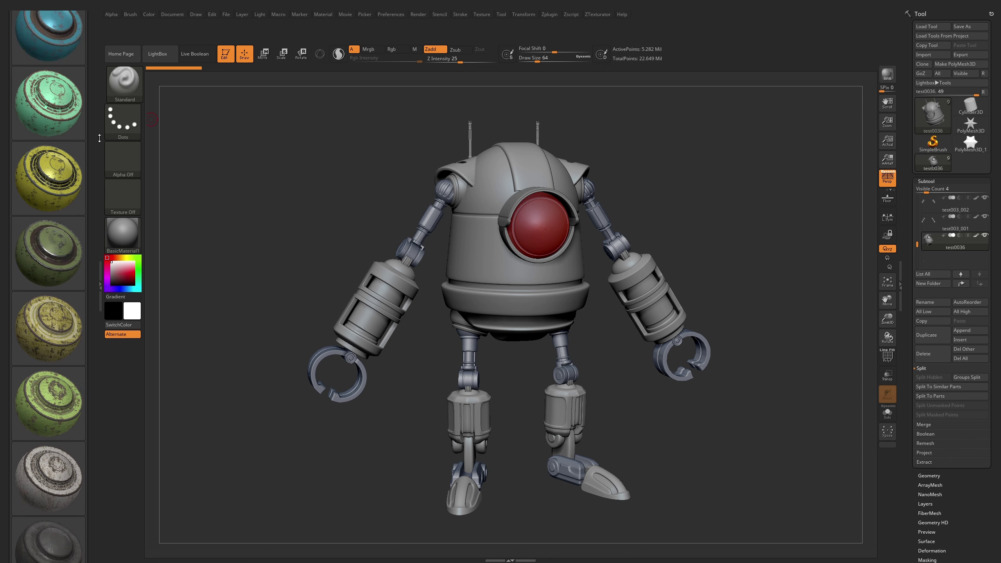
{"action": "scroll", "coordinate": [64, 163], "scroll_direction": "down", "scroll_amount": 2}
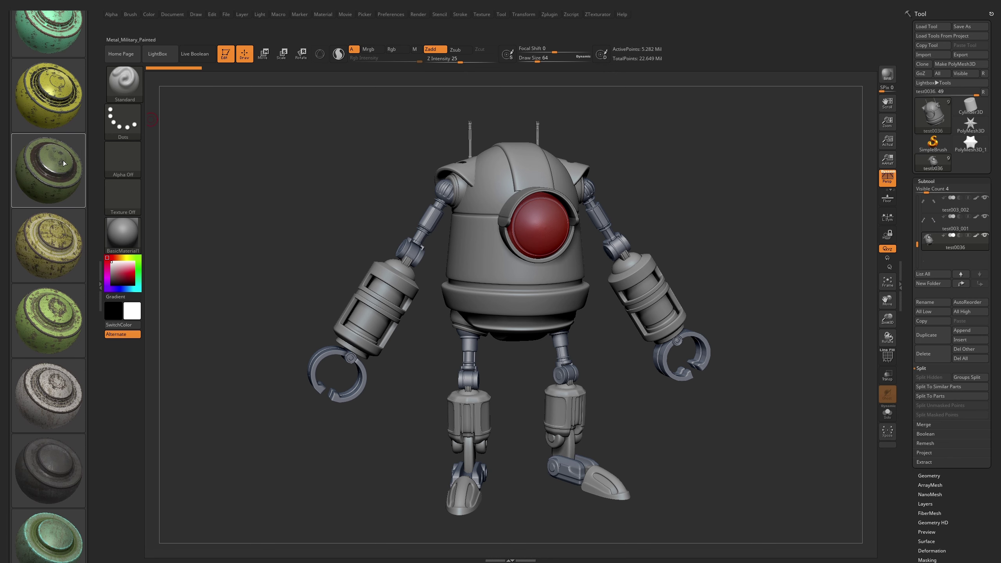
Step: Apply the Metal_Military_Painted preset to the robot, projecting paint onto its arms
{"action": "left_click", "coordinate": [464, 159]}
{"action": "left_click", "coordinate": [469, 312]}
{"action": "left_click", "coordinate": [458, 188]}
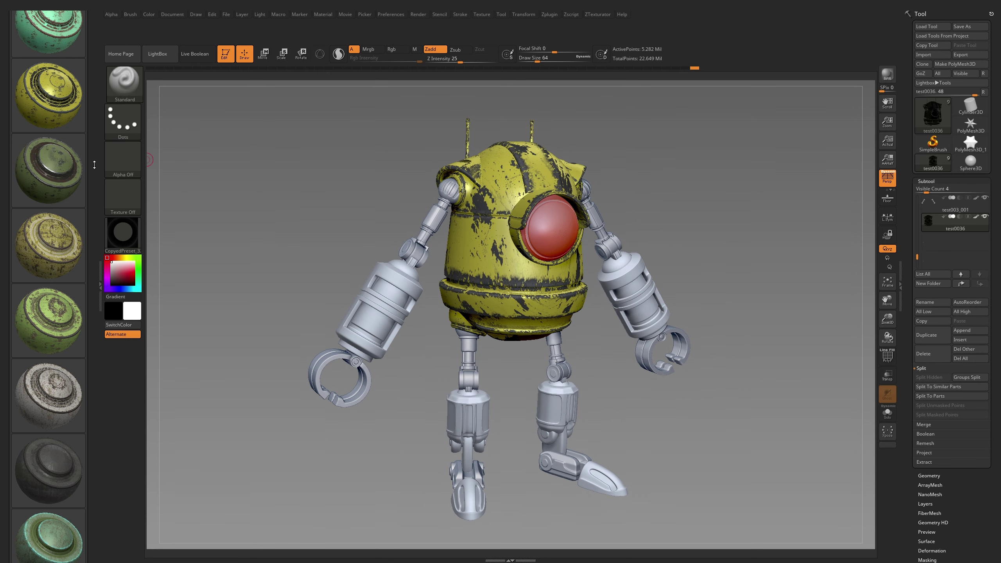
{"action": "left_click", "coordinate": [47, 134]}
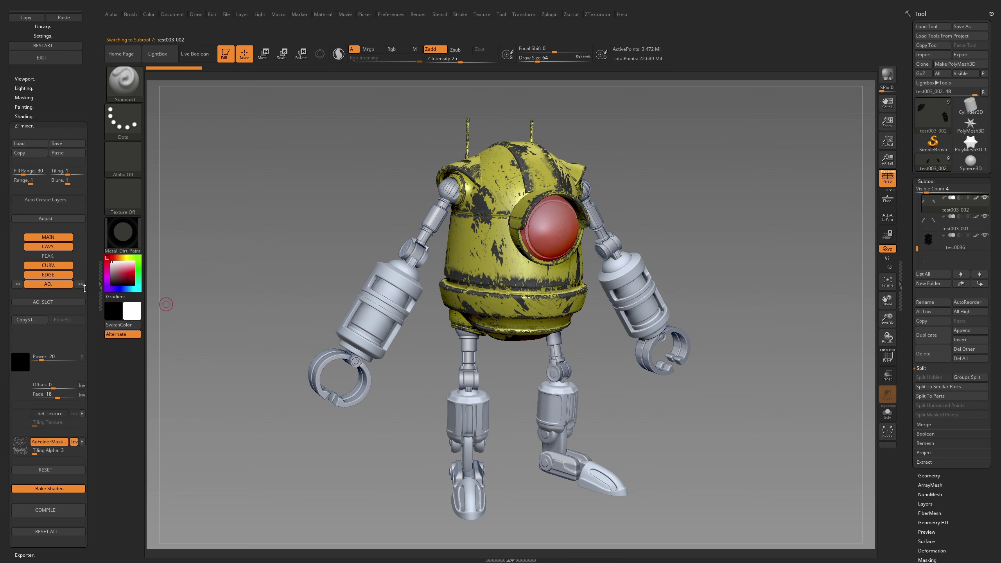
{"action": "scroll", "coordinate": [93, 418], "scroll_direction": "down", "scroll_amount": 4}
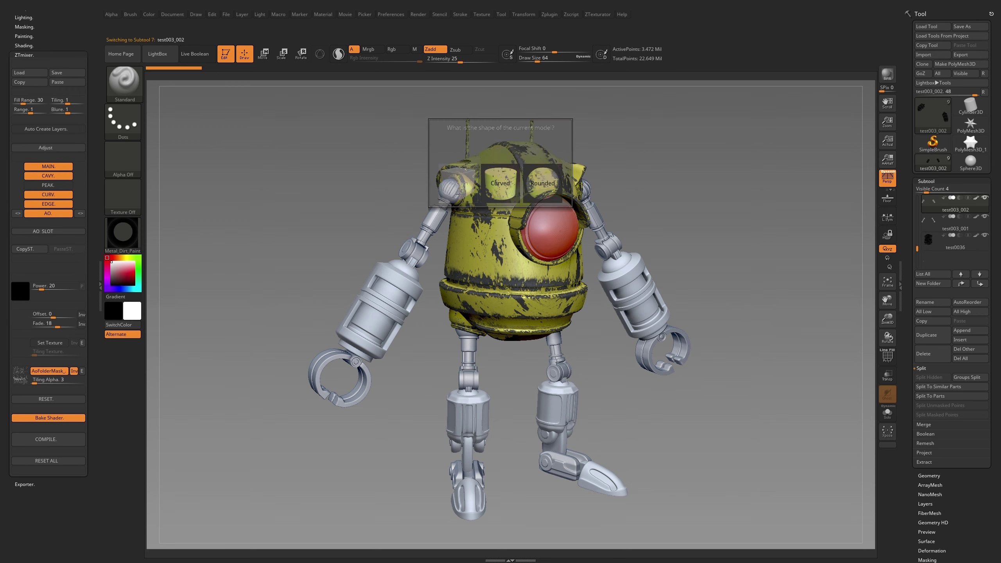
{"action": "left_click", "coordinate": [459, 193]}
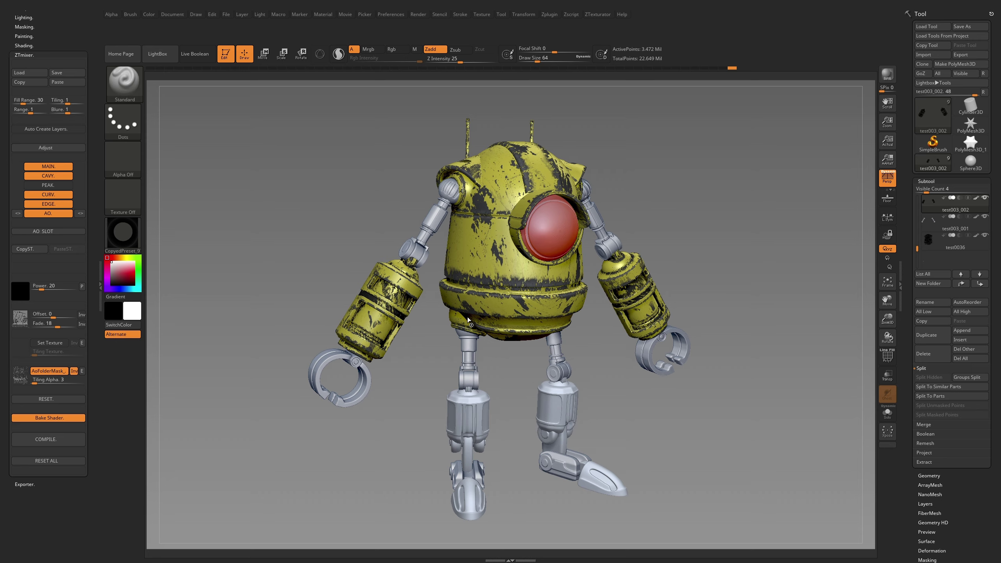
Step: Add the Metal_Dirt preset to the robot's joints and limbs
{"action": "left_click", "coordinate": [82, 44]}
{"action": "scroll", "coordinate": [67, 192], "scroll_direction": "down", "scroll_amount": 1}
{"action": "left_click", "coordinate": [501, 159]}
{"action": "left_click", "coordinate": [466, 277]}
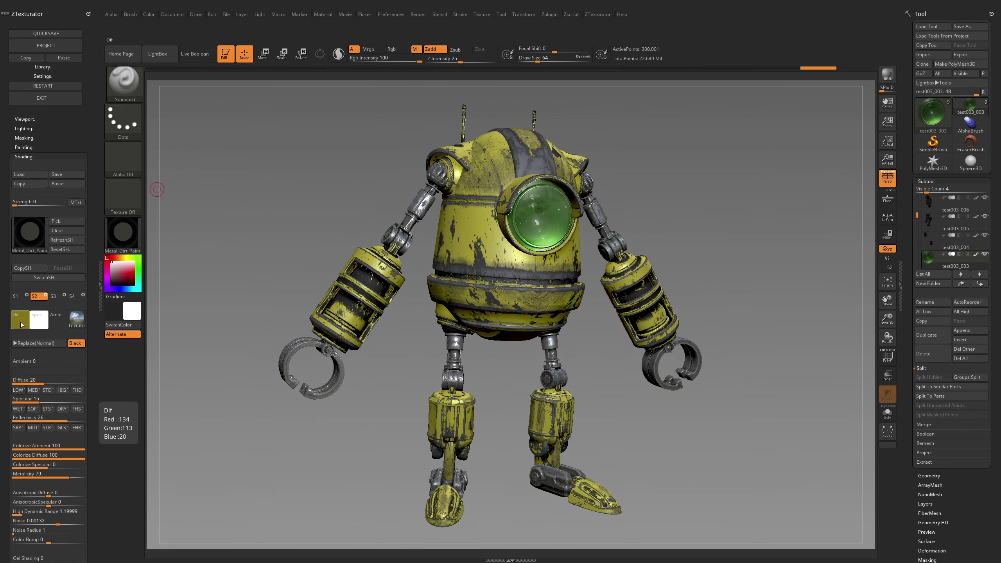
Step: Recolour the robot's diffuse paint from yellow to orange
{"action": "left_click", "coordinate": [21, 324]}
{"action": "left_click", "coordinate": [56, 251]}
{"action": "left_click", "coordinate": [125, 337]}
{"action": "mouse_move", "coordinate": [221, 323]}
{"action": "left_mouse_down"}
{"action": "mouse_move", "coordinate": [695, 210]}
{"action": "mouse_move", "coordinate": [724, 238]}
{"action": "left_mouse_up"}
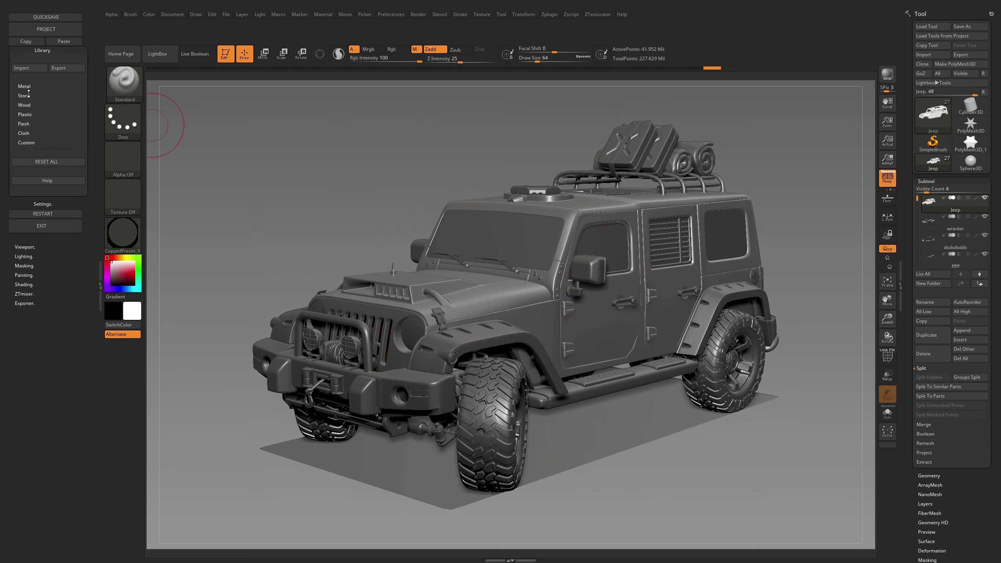
{"action": "left_click", "coordinate": [28, 88]}
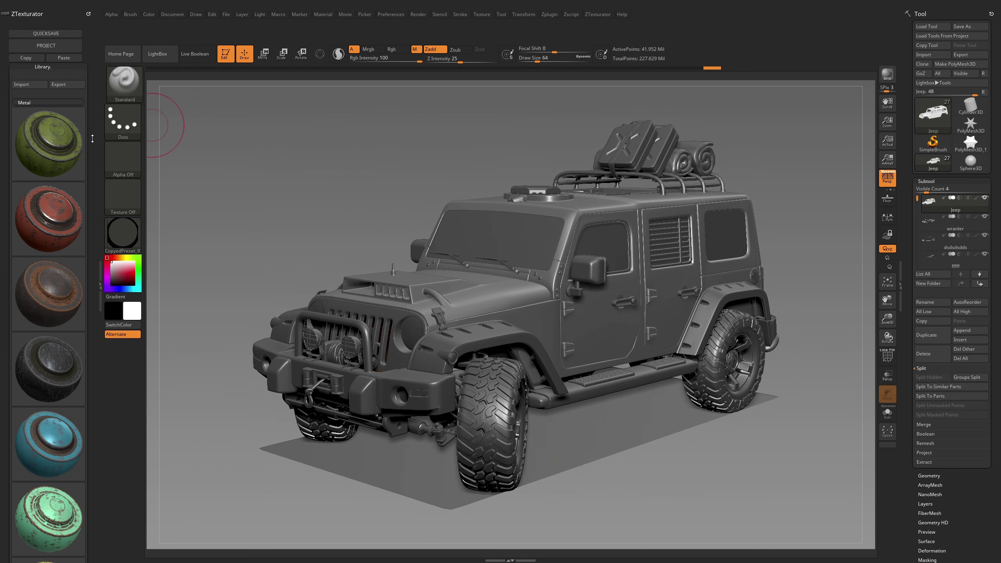
Step: Solo the jeep body and paint it with a worn green metal preset
{"action": "left_click", "coordinate": [882, 410]}
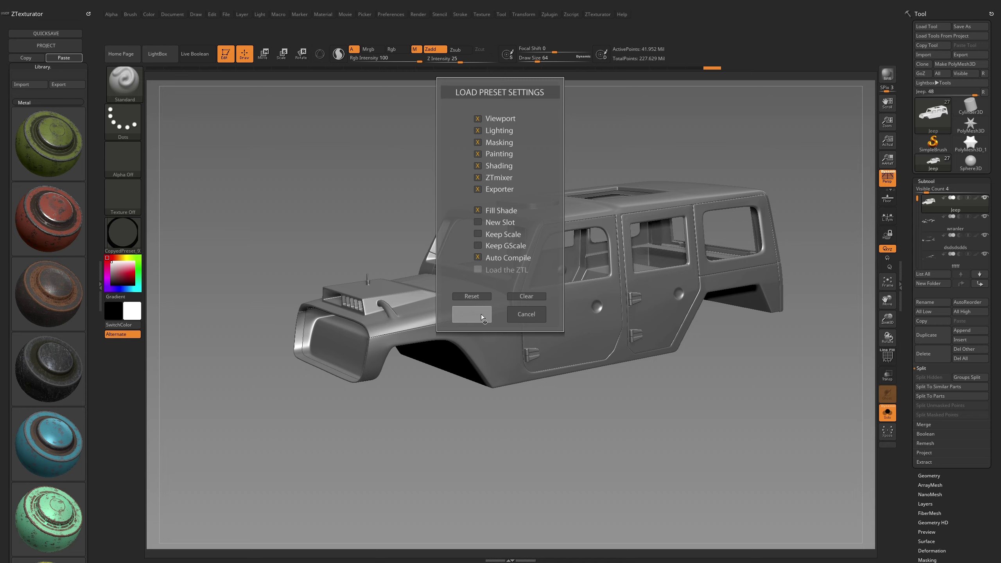
{"action": "left_click", "coordinate": [480, 314]}
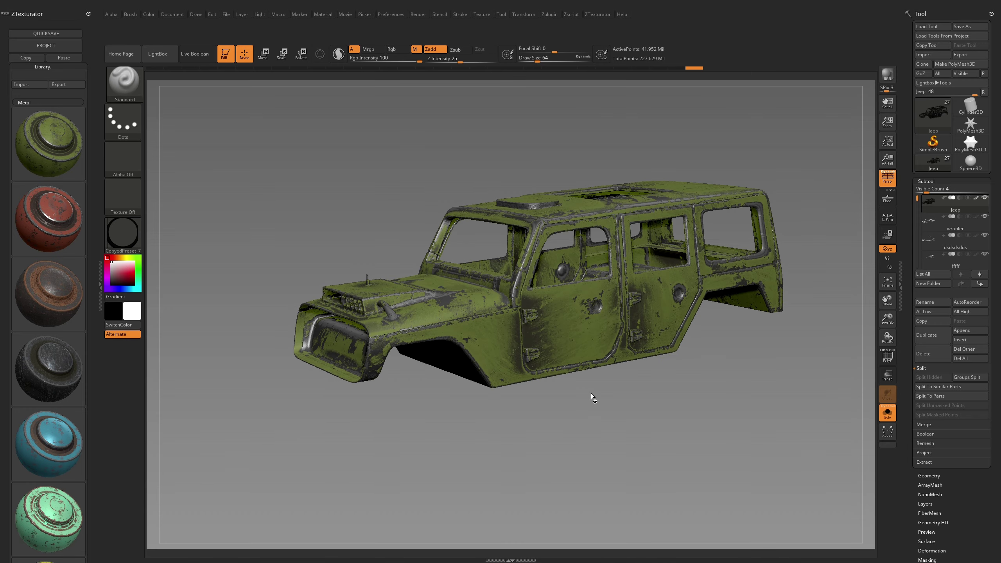
{"action": "mouse_move", "coordinate": [699, 402]}
{"action": "left_mouse_down"}
{"action": "mouse_move", "coordinate": [717, 447]}
{"action": "mouse_move", "coordinate": [739, 415]}
{"action": "mouse_move", "coordinate": [749, 444]}
{"action": "left_mouse_up"}
Step: Solo the fenders and mirrors part and give it a teal preview material
{"action": "key", "text": "ctrl+shift+s"}
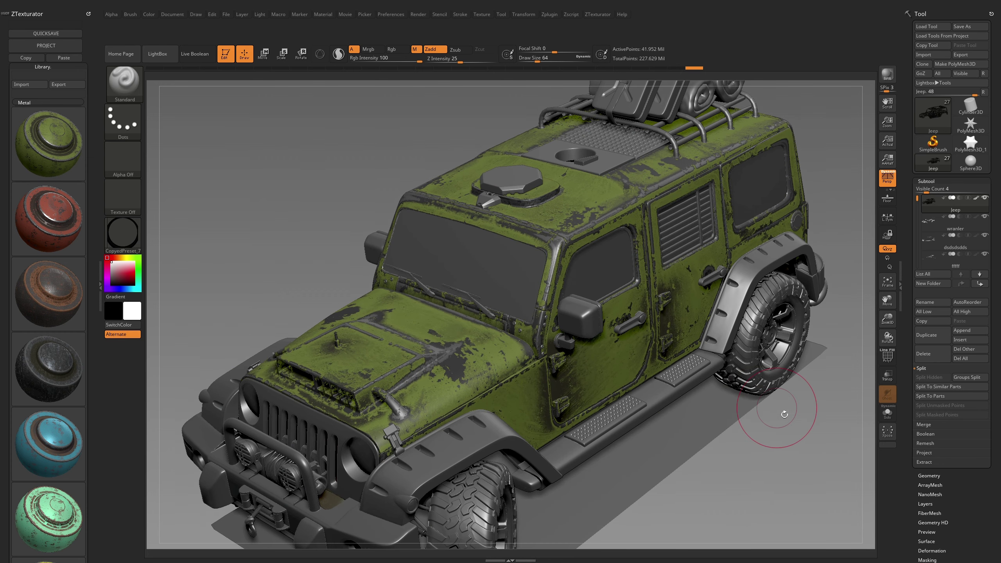
{"action": "key", "text": "f"}
{"action": "left_click", "coordinate": [457, 373], "text": "alt"}
{"action": "left_click", "coordinate": [887, 412]}
{"action": "left_click", "coordinate": [128, 234]}
{"action": "left_click", "coordinate": [394, 330]}
{"action": "scroll", "coordinate": [104, 75], "scroll_direction": "down", "scroll_amount": 5}
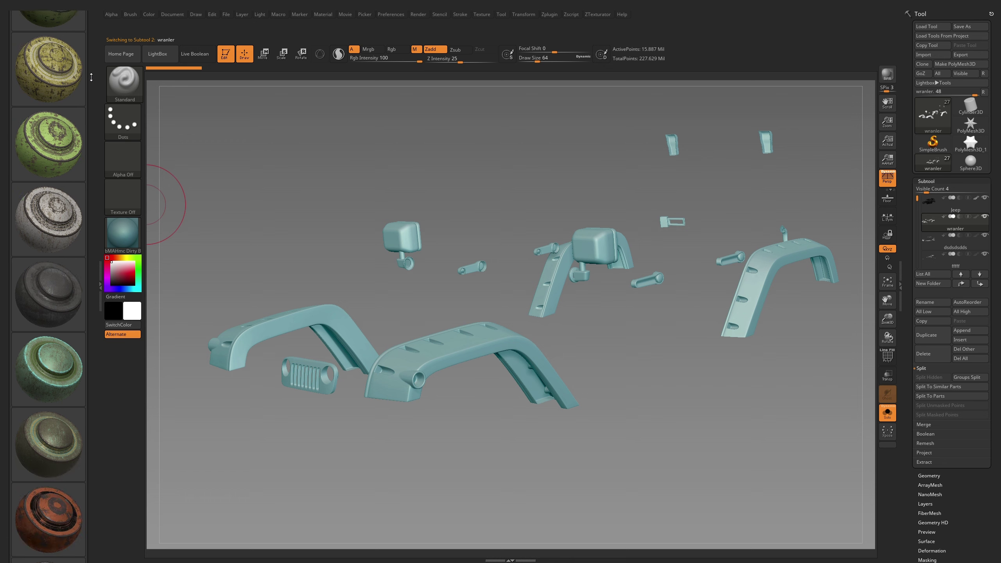
Step: Add the Metal_Gray_Rust preset to the fenders and mirrors
{"action": "left_click", "coordinate": [463, 159]}
{"action": "left_click", "coordinate": [483, 312]}
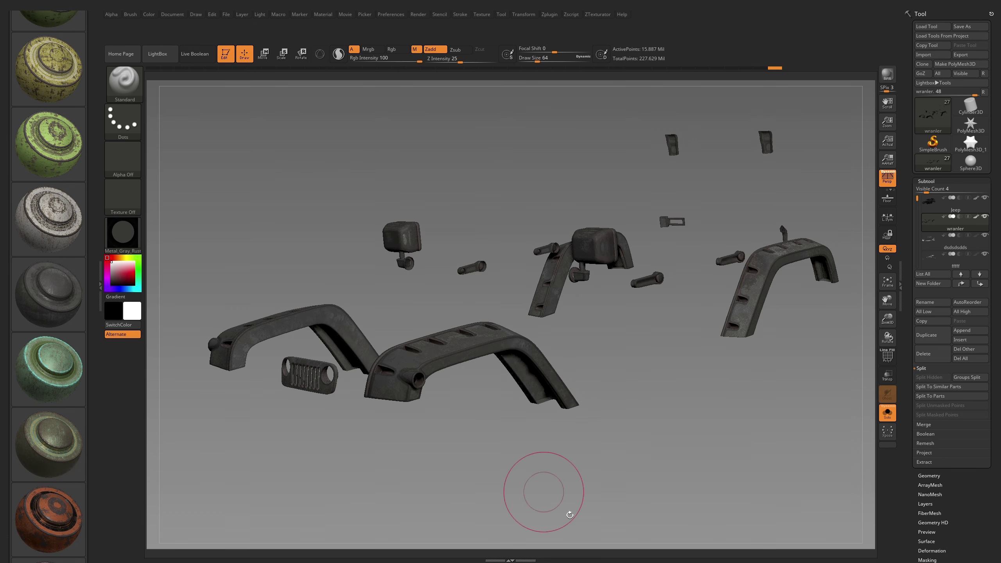
{"action": "mouse_move", "coordinate": [569, 514]}
{"action": "left_mouse_down"}
{"action": "mouse_move", "coordinate": [772, 463]}
{"action": "mouse_move", "coordinate": [703, 436]}
{"action": "mouse_move", "coordinate": [786, 448]}
{"action": "mouse_move", "coordinate": [859, 380]}
{"action": "mouse_move", "coordinate": [786, 418]}
{"action": "mouse_move", "coordinate": [748, 414]}
{"action": "left_mouse_up"}
Step: Select the tire subtool, solo it and frame it in view
{"action": "left_click", "coordinate": [320, 341], "text": "alt"}
{"action": "left_click", "coordinate": [883, 414]}
{"action": "key", "text": "f"}
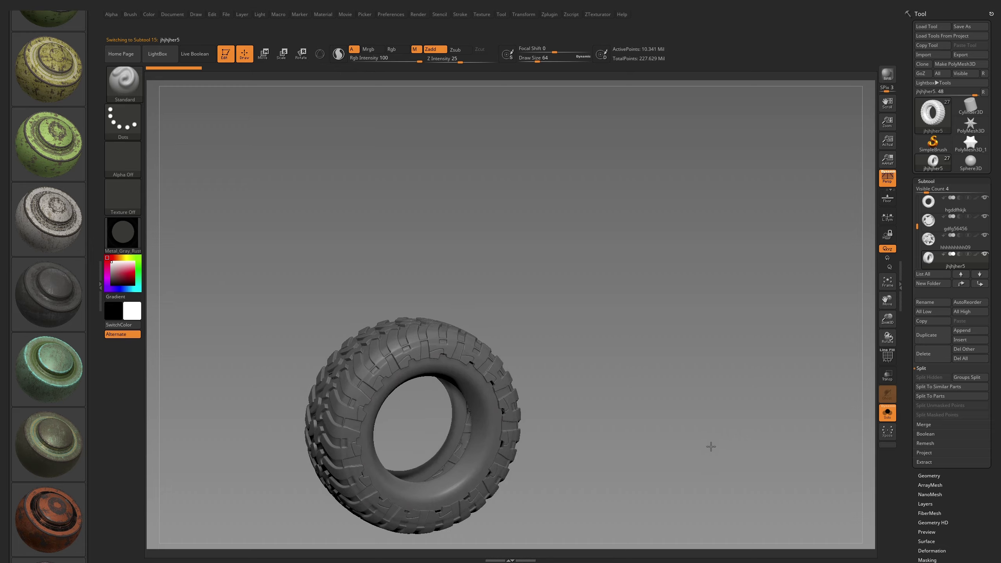
{"action": "scroll", "coordinate": [39, 119], "scroll_direction": "up", "scroll_amount": 5}
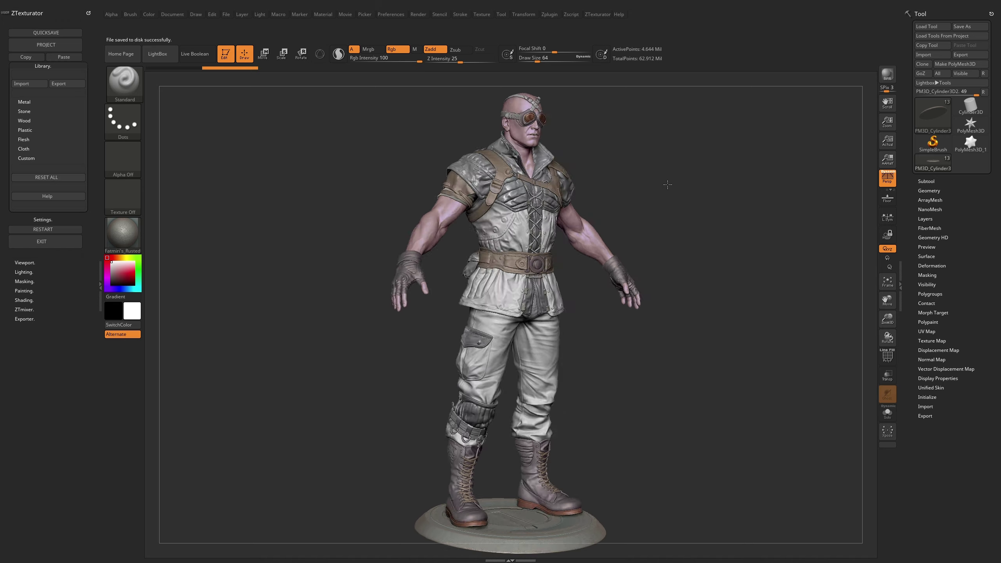
Step: Give the soloed bare body the Human_Skin preset, then solo the shirt and pants
{"action": "left_click", "coordinate": [887, 418]}
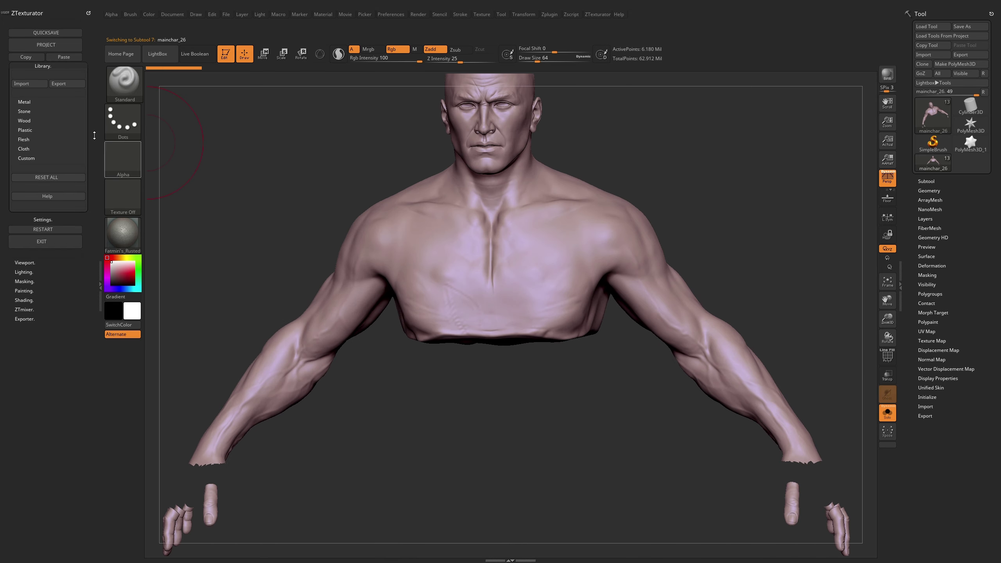
{"action": "left_click", "coordinate": [24, 121]}
{"action": "scroll", "coordinate": [55, 232], "scroll_direction": "down", "scroll_amount": 3}
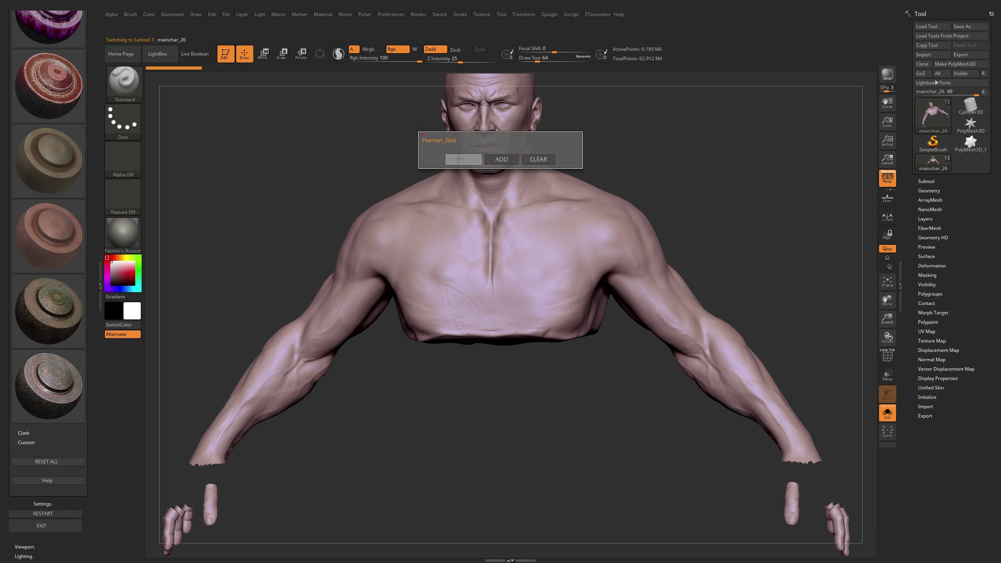
{"action": "left_click", "coordinate": [457, 159]}
{"action": "left_click", "coordinate": [473, 314]}
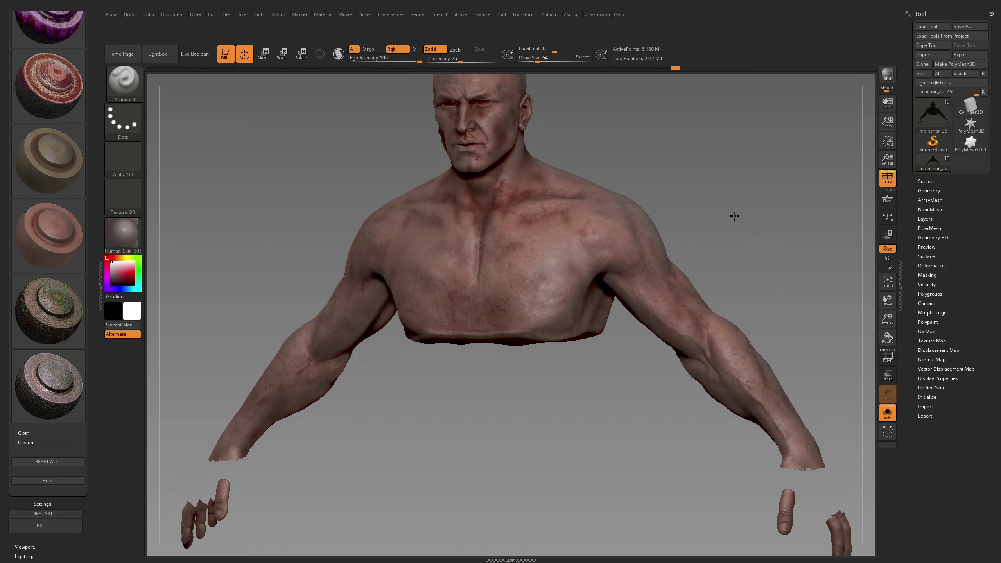
{"action": "mouse_move", "coordinate": [734, 215]}
{"action": "left_mouse_down"}
{"action": "mouse_move", "coordinate": [733, 233]}
{"action": "mouse_move", "coordinate": [766, 151]}
{"action": "mouse_move", "coordinate": [784, 194]}
{"action": "mouse_move", "coordinate": [401, 290]}
{"action": "mouse_move", "coordinate": [476, 331]}
{"action": "mouse_move", "coordinate": [599, 209]}
{"action": "mouse_move", "coordinate": [720, 331]}
{"action": "mouse_move", "coordinate": [728, 261]}
{"action": "mouse_move", "coordinate": [708, 237]}
{"action": "mouse_move", "coordinate": [743, 249]}
{"action": "left_mouse_up"}
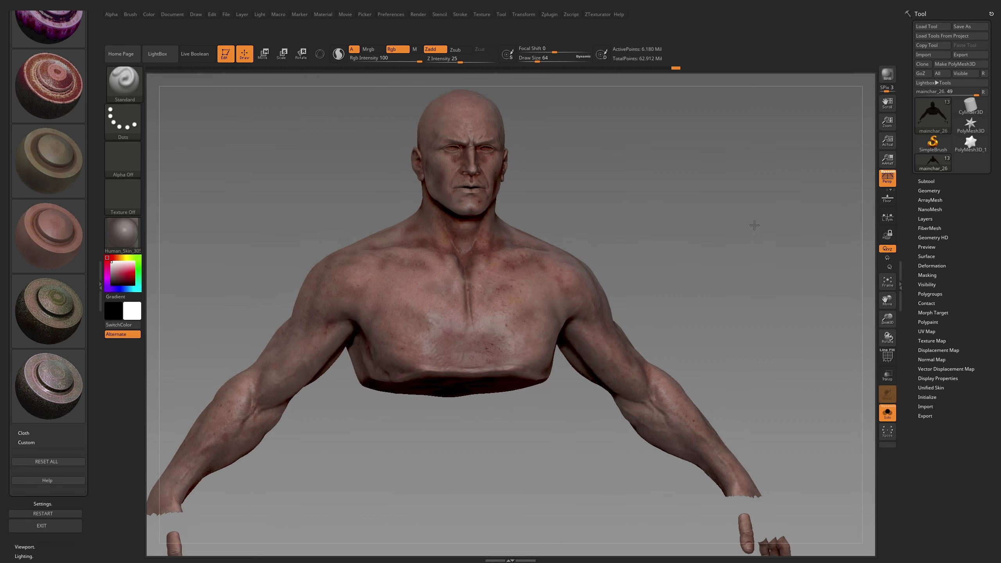
{"action": "left_click", "coordinate": [887, 413]}
{"action": "left_click", "coordinate": [887, 413]}
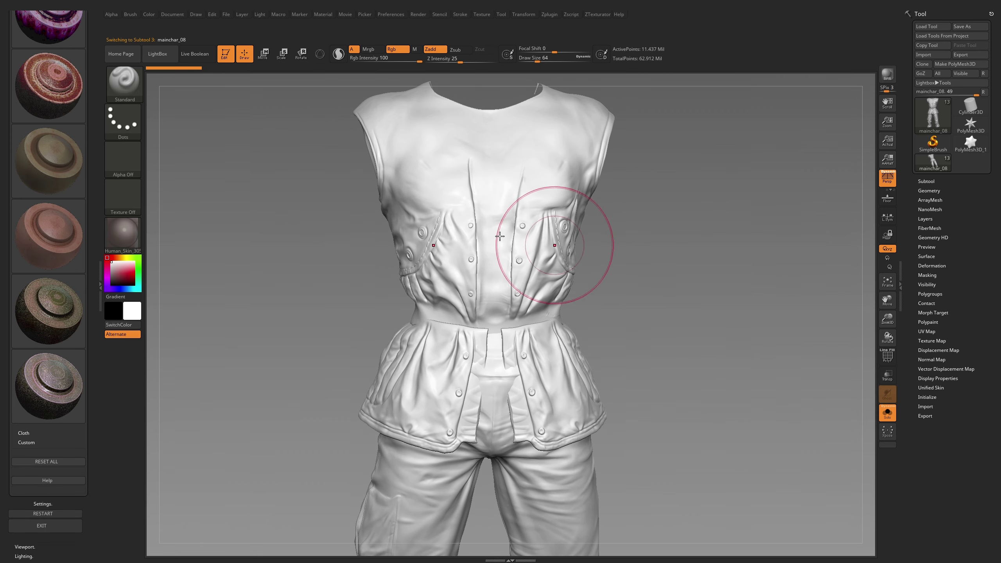
Step: Apply the olive woven fabric preset to the shirt and pants
{"action": "scroll", "coordinate": [95, 189], "scroll_direction": "up", "scroll_amount": 5}
{"action": "scroll", "coordinate": [95, 189], "scroll_direction": "down", "scroll_amount": 3}
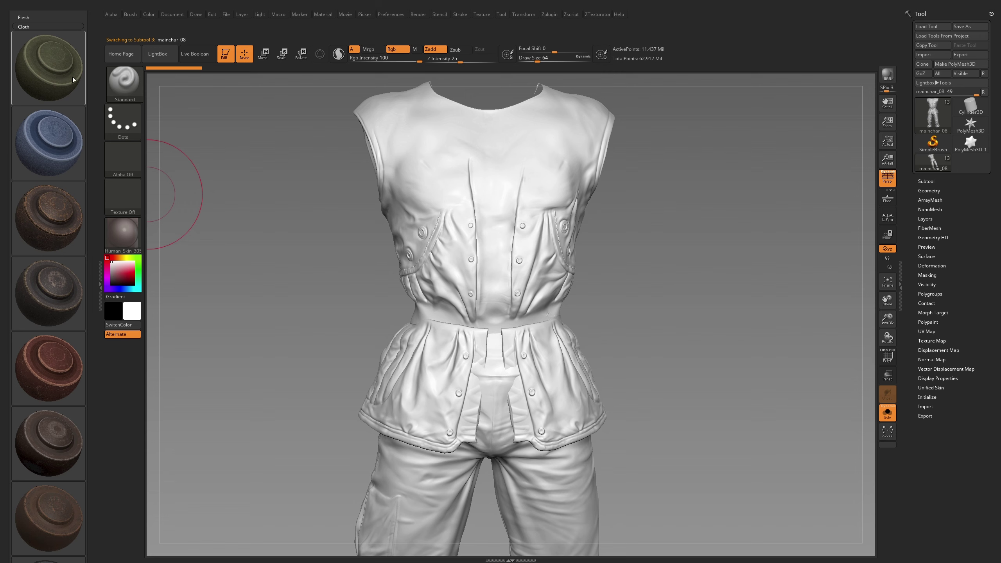
{"action": "scroll", "coordinate": [95, 189], "scroll_direction": "up", "scroll_amount": 1}
{"action": "left_click", "coordinate": [49, 81]}
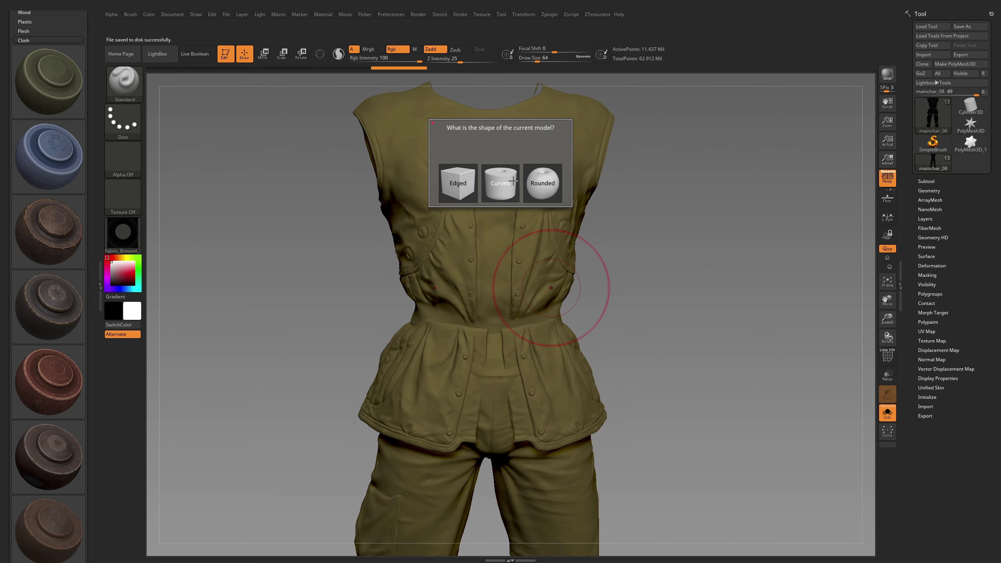
{"action": "left_click", "coordinate": [539, 209]}
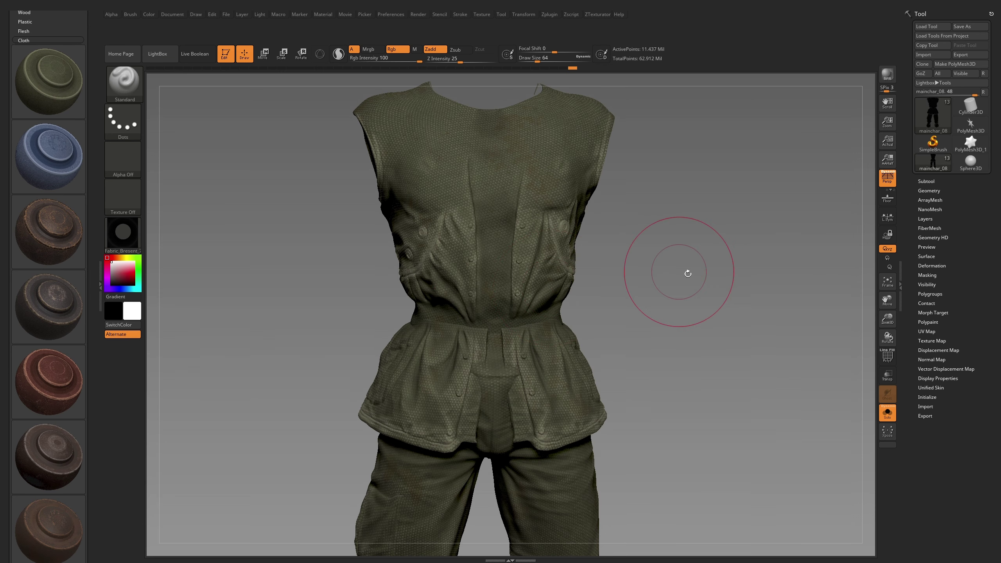
{"action": "mouse_move", "coordinate": [688, 273]}
{"action": "left_mouse_down"}
{"action": "mouse_move", "coordinate": [677, 297]}
{"action": "mouse_move", "coordinate": [726, 257]}
{"action": "mouse_move", "coordinate": [733, 230]}
{"action": "mouse_move", "coordinate": [782, 273]}
{"action": "left_mouse_up"}
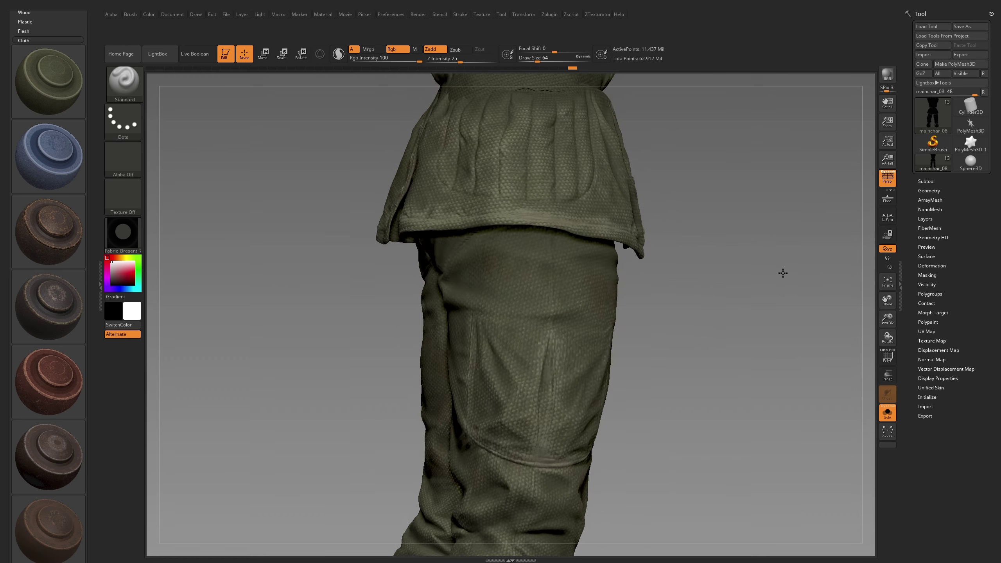
{"action": "key", "text": "f"}
Step: Show all character parts again and orbit to inspect the upper body
{"action": "left_click", "coordinate": [887, 413]}
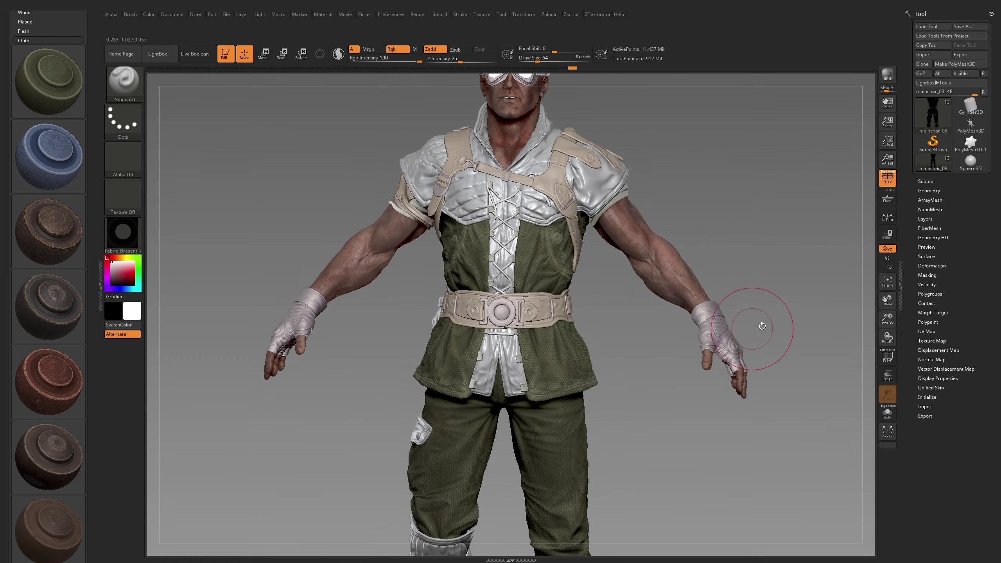
{"action": "left_click_drag", "start_coordinate": [761, 326], "coordinate": [834, 347]}
{"action": "mouse_move", "coordinate": [759, 324]}
{"action": "left_mouse_down"}
{"action": "mouse_move", "coordinate": [737, 223]}
{"action": "mouse_move", "coordinate": [684, 218]}
{"action": "left_mouse_up"}
{"action": "left_click", "coordinate": [622, 252], "text": "alt"}
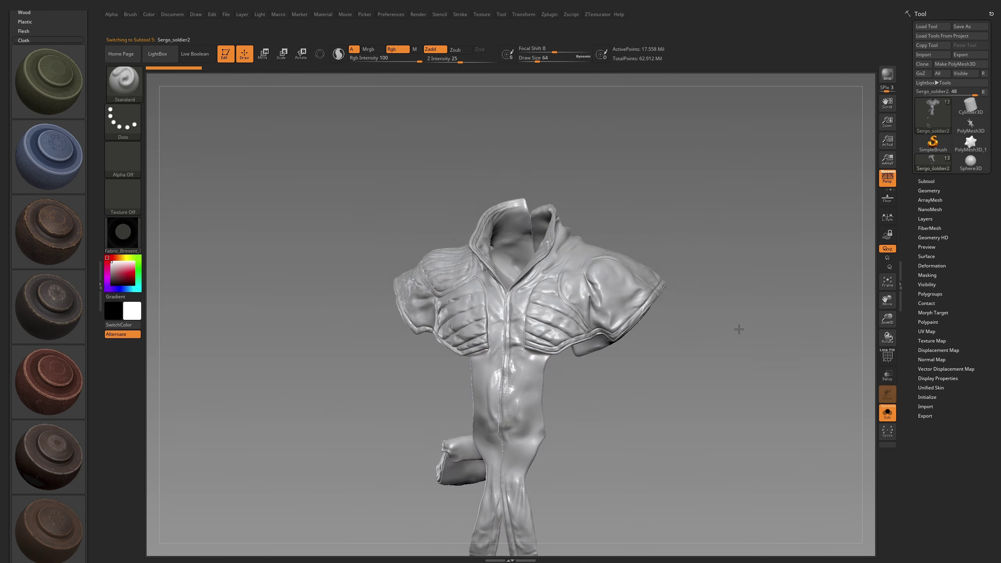
Step: Cover the soldier's jacket with a brown leather preset and orbit to check it
{"action": "left_click", "coordinate": [47, 227]}
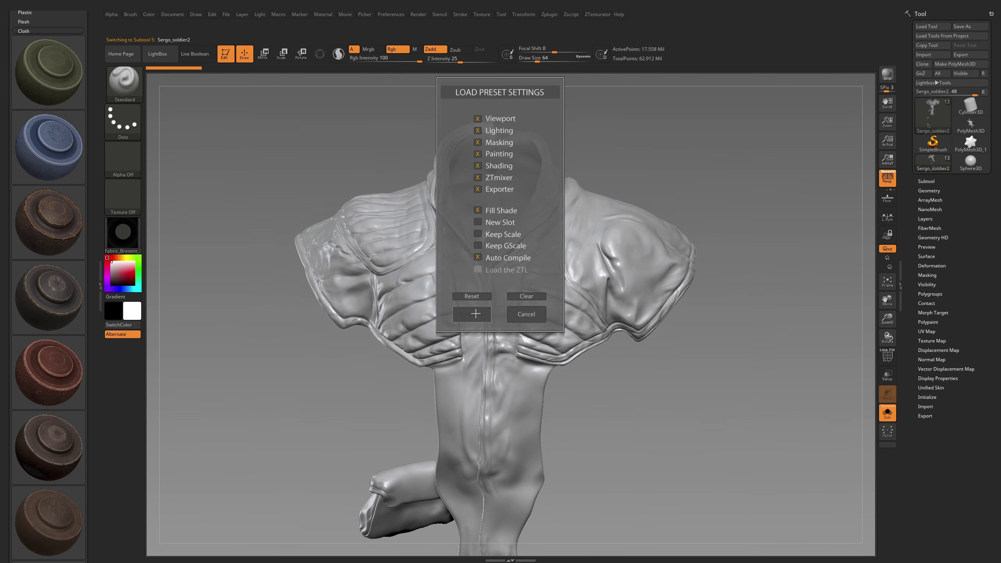
{"action": "left_click", "coordinate": [471, 311]}
{"action": "left_click", "coordinate": [503, 183]}
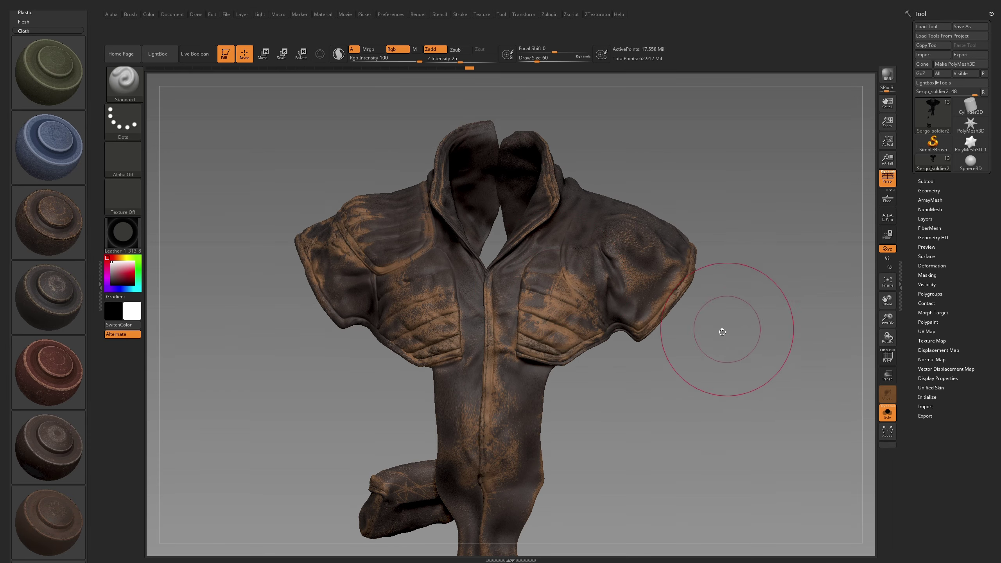
{"action": "left_click_drag", "start_coordinate": [721, 329], "coordinate": [766, 297]}
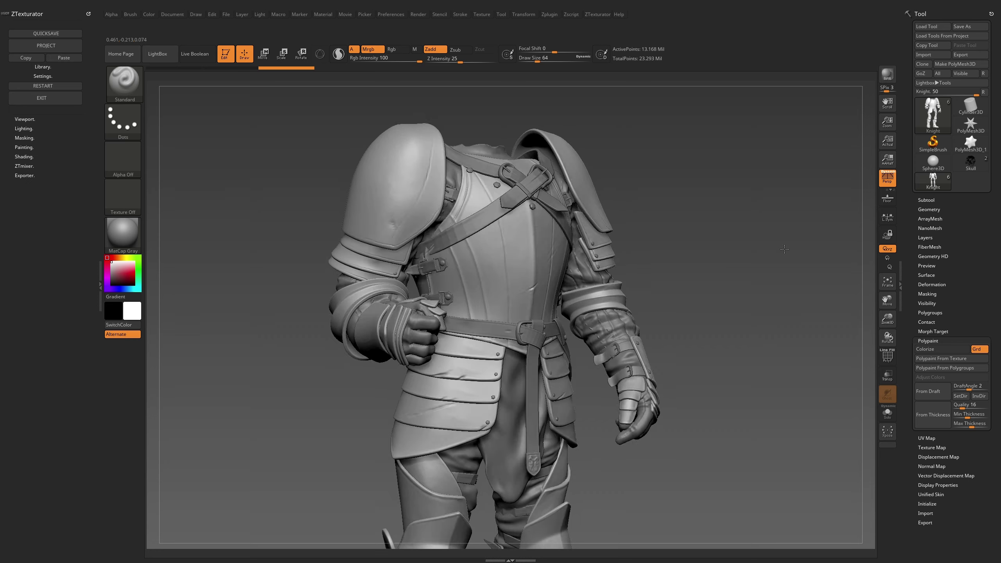
Step: Apply the Metal_Gray_Rust preset from the ZTexturator Metal library to the knight's armour plates
{"action": "left_click_drag", "start_coordinate": [792, 317], "coordinate": [718, 277]}
{"action": "left_click", "coordinate": [42, 67]}
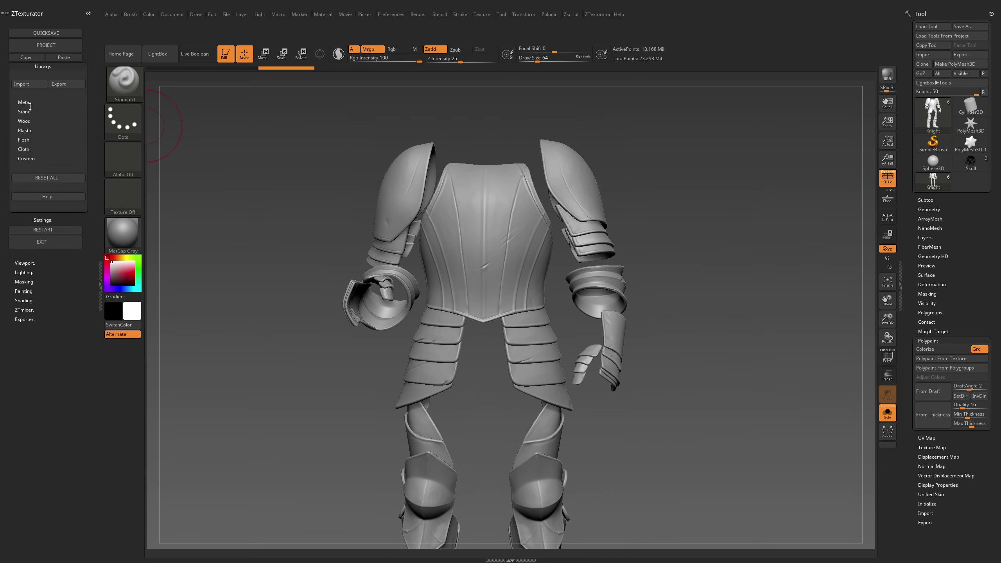
{"action": "left_click", "coordinate": [43, 99]}
{"action": "scroll", "coordinate": [74, 217], "scroll_direction": "down", "scroll_amount": 1}
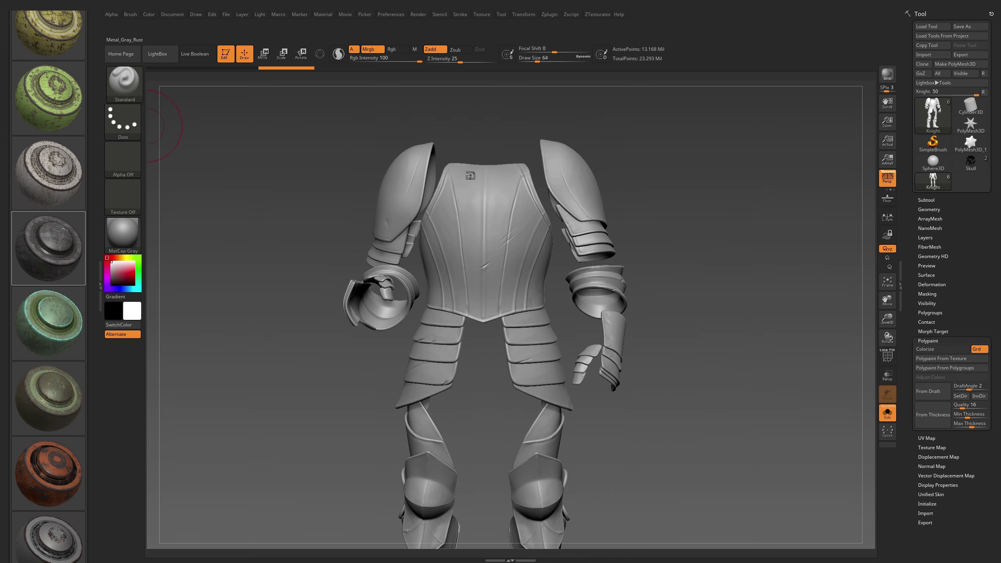
{"action": "left_click", "coordinate": [488, 313]}
{"action": "left_click", "coordinate": [500, 185]}
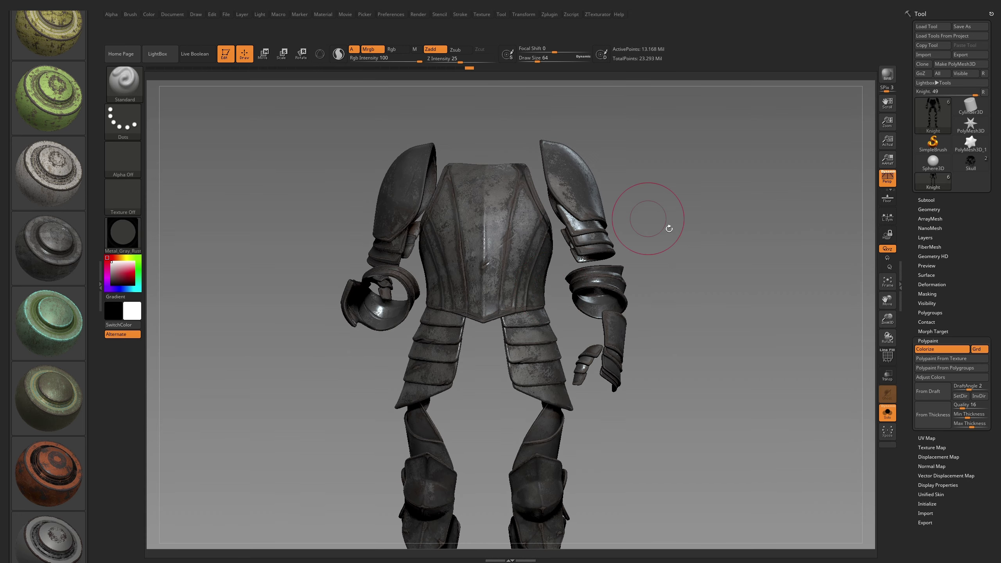
{"action": "mouse_move", "coordinate": [669, 229]}
{"action": "left_mouse_down"}
{"action": "mouse_move", "coordinate": [697, 217]}
{"action": "mouse_move", "coordinate": [730, 240]}
{"action": "mouse_move", "coordinate": [793, 335]}
{"action": "mouse_move", "coordinate": [777, 346]}
{"action": "mouse_move", "coordinate": [756, 248]}
{"action": "mouse_move", "coordinate": [757, 284]}
{"action": "mouse_move", "coordinate": [790, 293]}
{"action": "mouse_move", "coordinate": [772, 252]}
{"action": "mouse_move", "coordinate": [747, 285]}
{"action": "mouse_move", "coordinate": [759, 284]}
{"action": "mouse_move", "coordinate": [855, 403]}
{"action": "mouse_move", "coordinate": [891, 409]}
{"action": "left_mouse_up"}
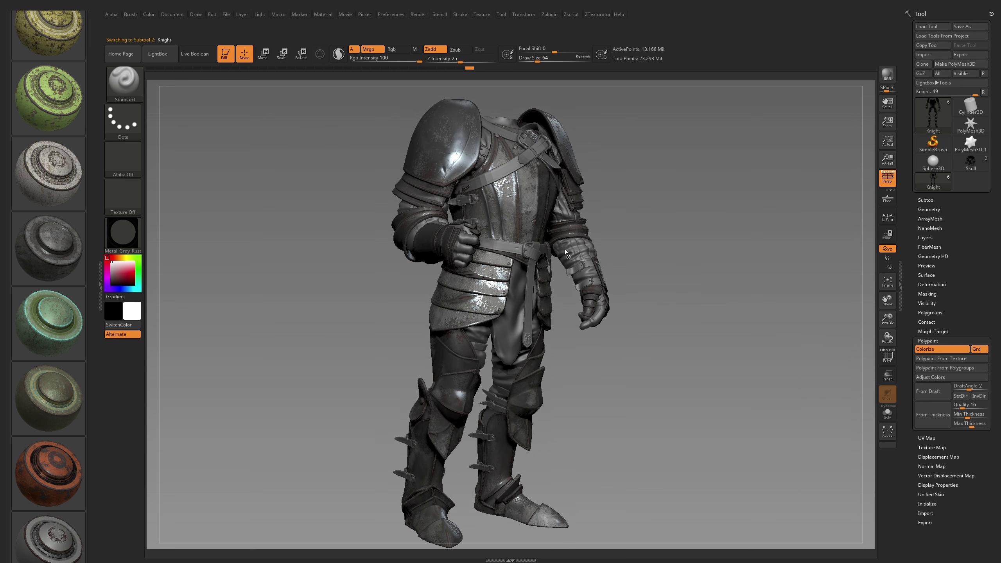
Step: Solo the knight's undersuit subtool
{"action": "left_click", "coordinate": [888, 416]}
{"action": "scroll", "coordinate": [26, 137], "scroll_direction": "down", "scroll_amount": 3}
{"action": "scroll", "coordinate": [27, 138], "scroll_direction": "down", "scroll_amount": 10}
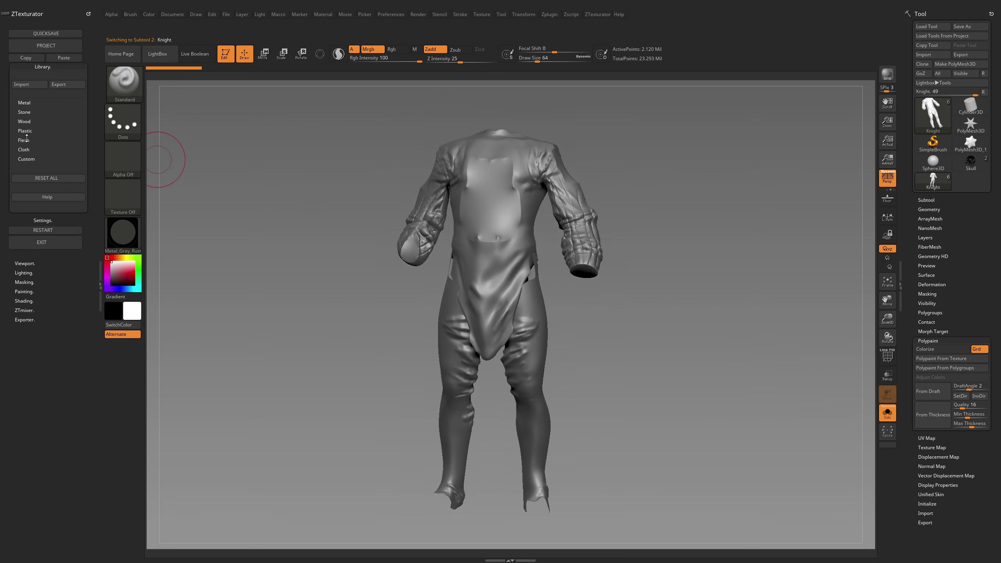
Step: Give the knight's undersuit a worn brown leather preset and turn Solo off
{"action": "left_click", "coordinate": [31, 131]}
{"action": "scroll", "coordinate": [50, 375], "scroll_direction": "down", "scroll_amount": 5}
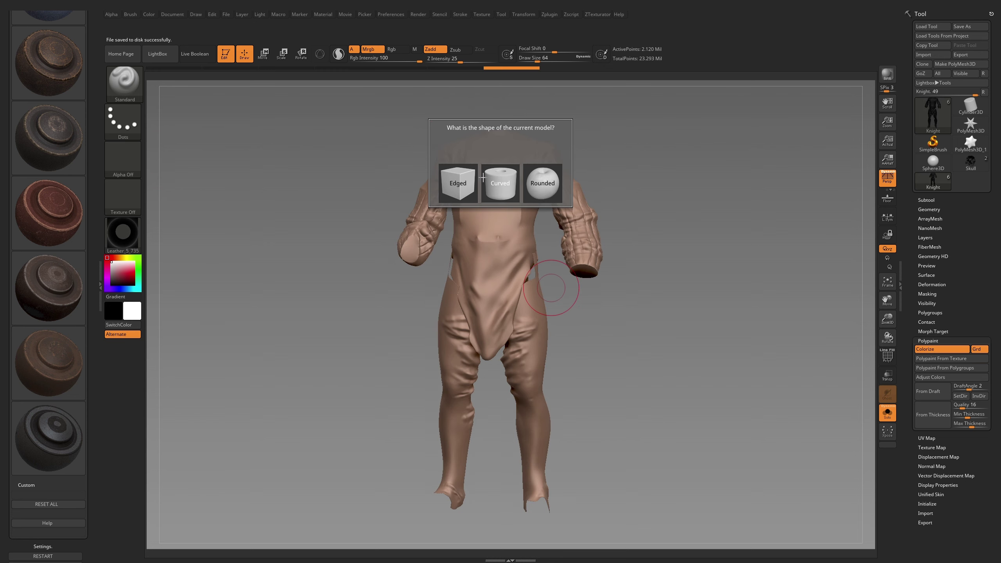
{"action": "left_click", "coordinate": [506, 188]}
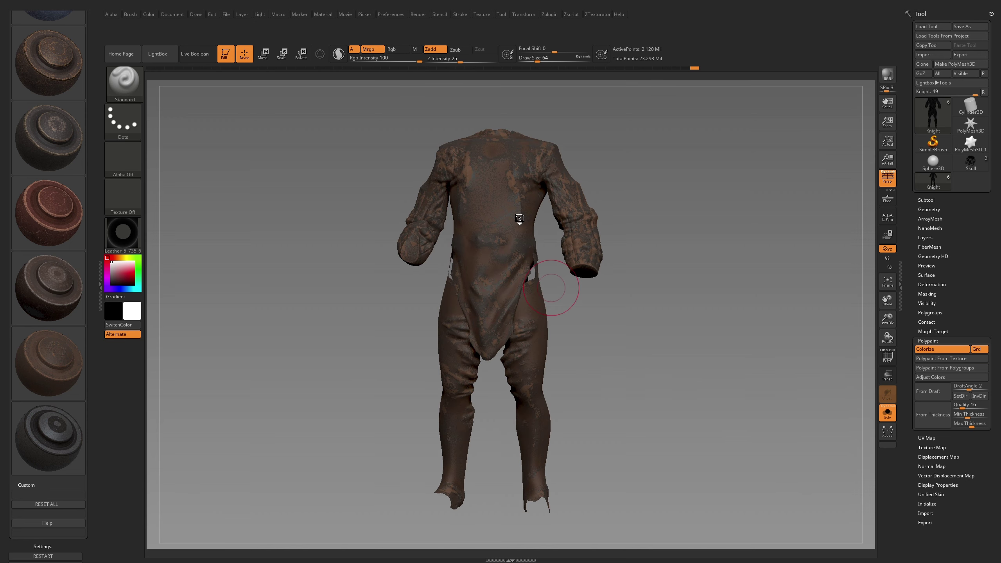
{"action": "left_click", "coordinate": [888, 413]}
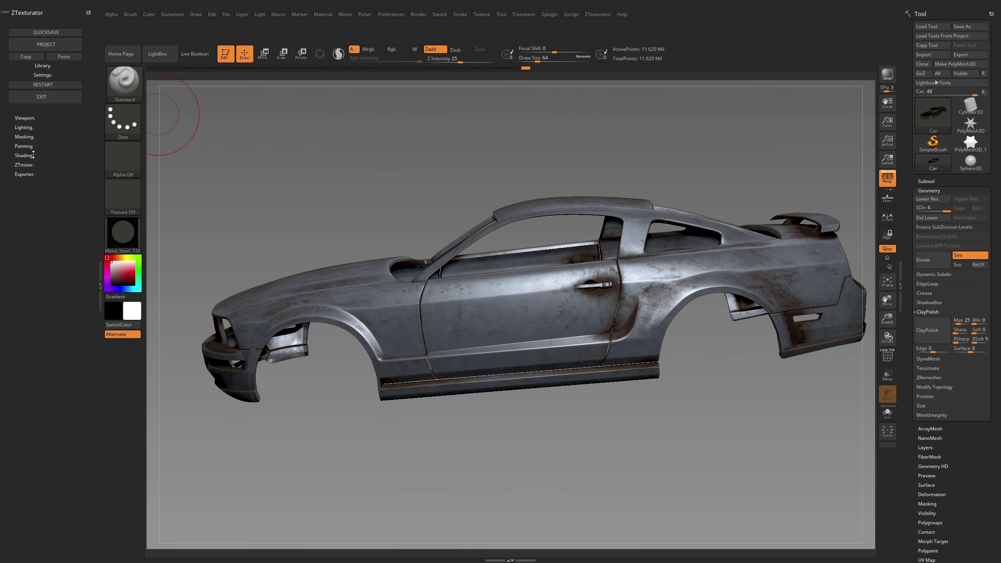
Step: Recolour the car material orange with a green-paint texture at tiling 4, saved as a custom preset
{"action": "left_click", "coordinate": [23, 155]}
{"action": "left_click_drag", "start_coordinate": [21, 319], "coordinate": [124, 318]}
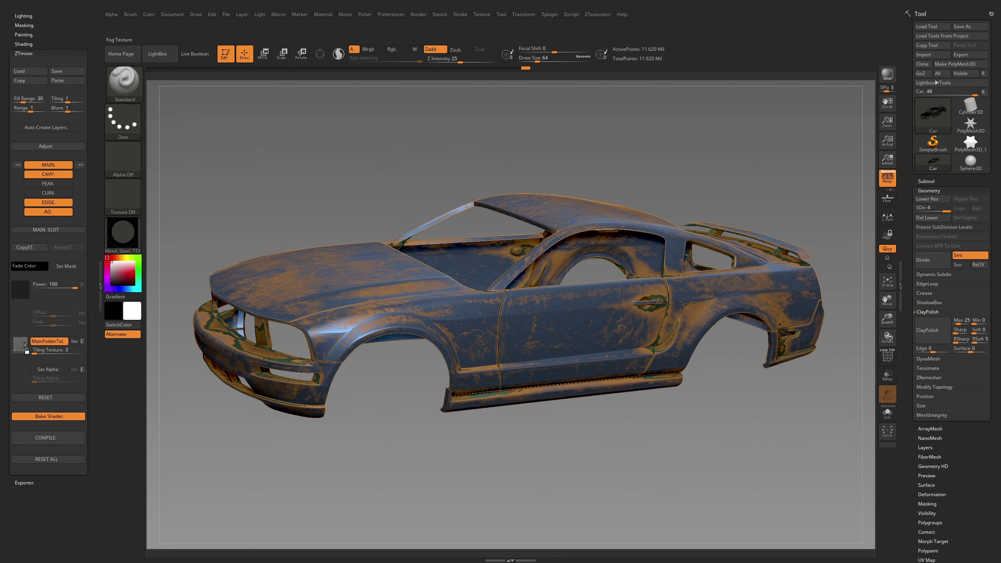
{"action": "left_click", "coordinate": [46, 341]}
{"action": "left_click", "coordinate": [713, 405]}
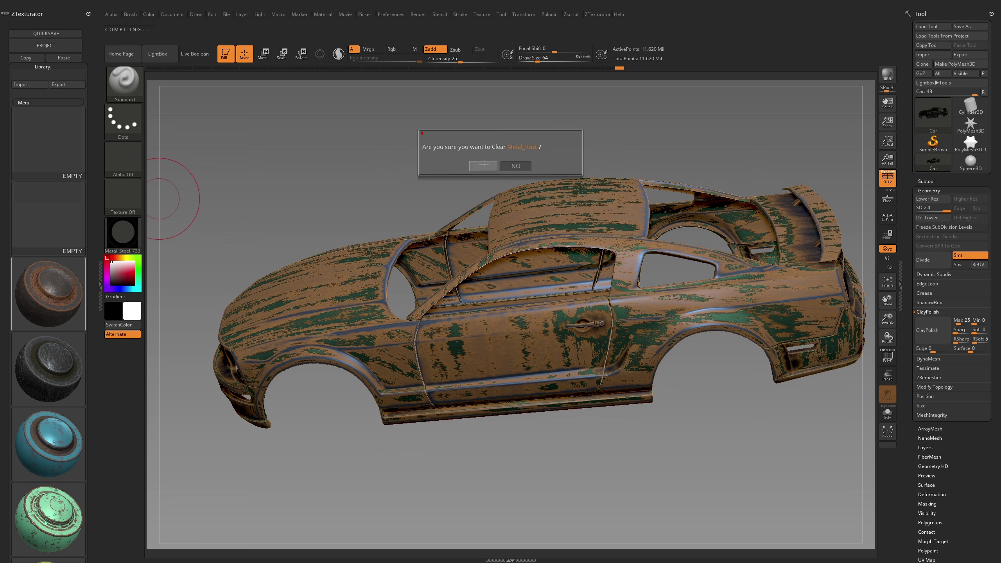
{"action": "left_click_drag", "start_coordinate": [402, 161], "coordinate": [62, 215]}
{"action": "type", "text": "My_MEtal_R"}
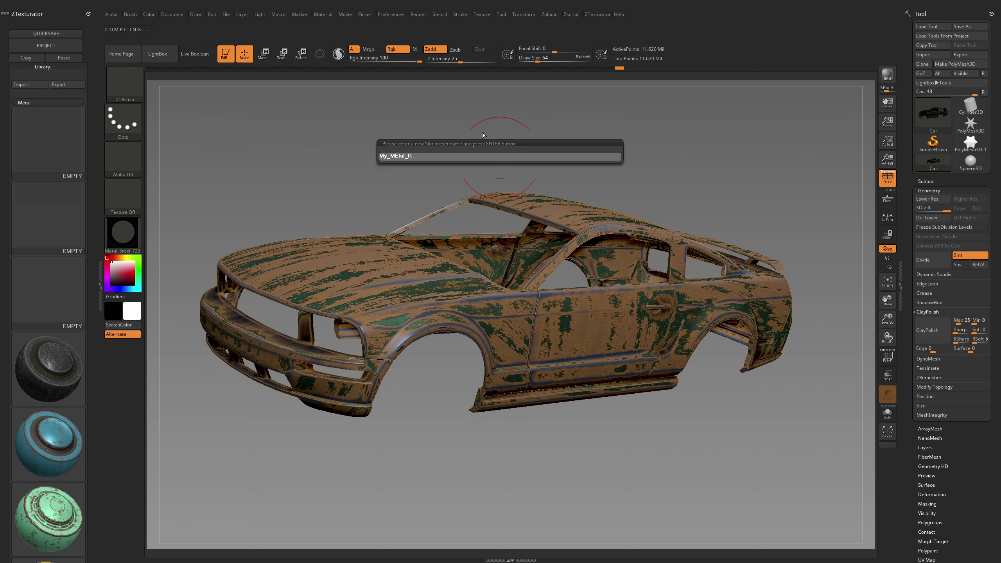
{"action": "key", "text": "Return"}
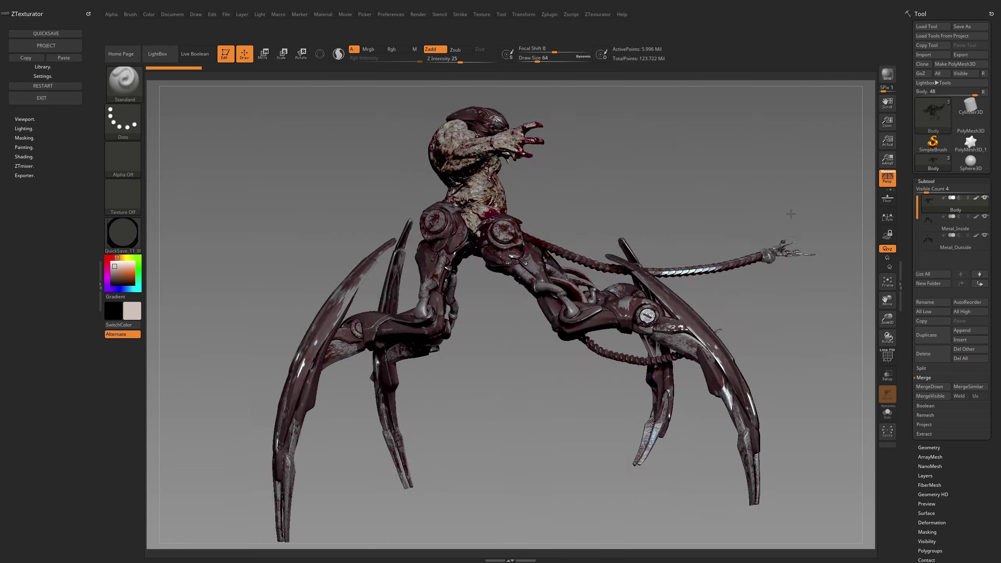
Step: Export the spider's Body textures at 4096 into the Cyber_Spider folder
{"action": "left_click_drag", "start_coordinate": [844, 220], "coordinate": [772, 188]}
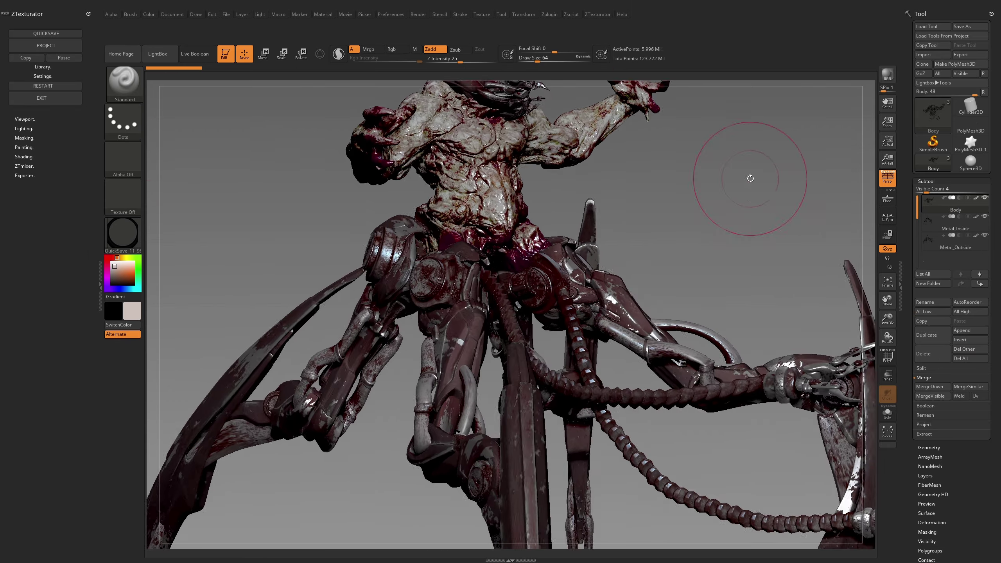
{"action": "left_click", "coordinate": [887, 413]}
{"action": "left_click", "coordinate": [24, 175]}
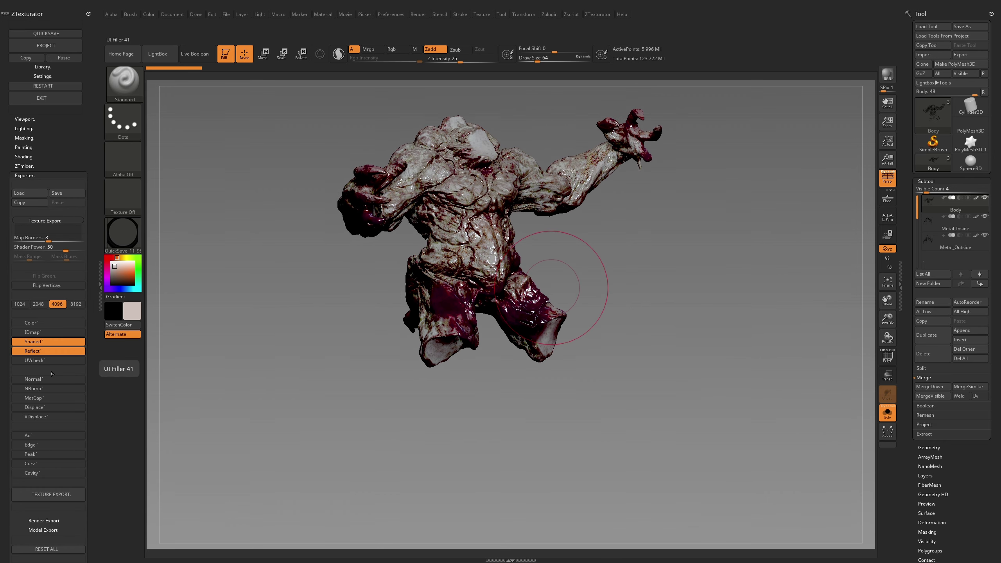
{"action": "left_click", "coordinate": [60, 497]}
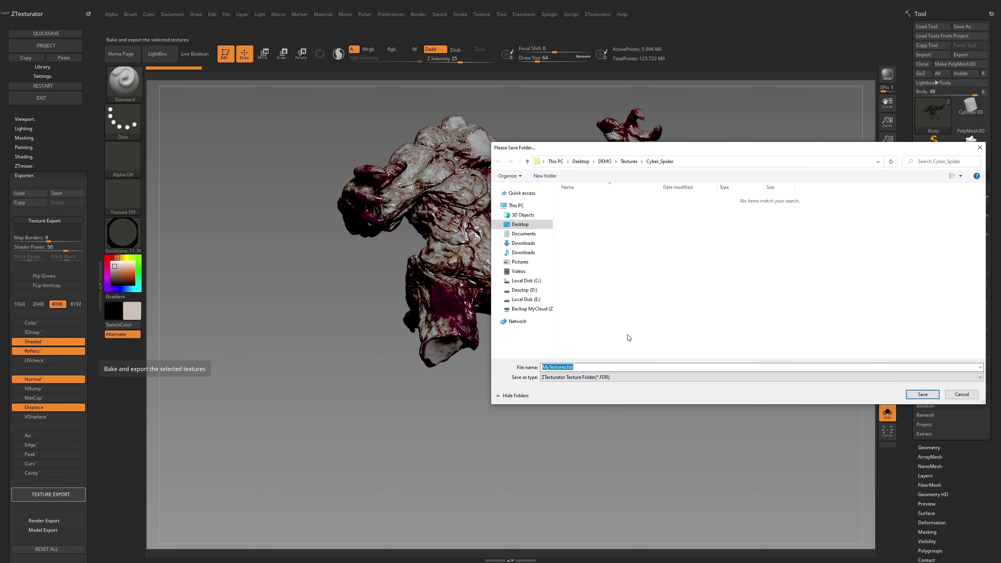
{"action": "left_click", "coordinate": [915, 394]}
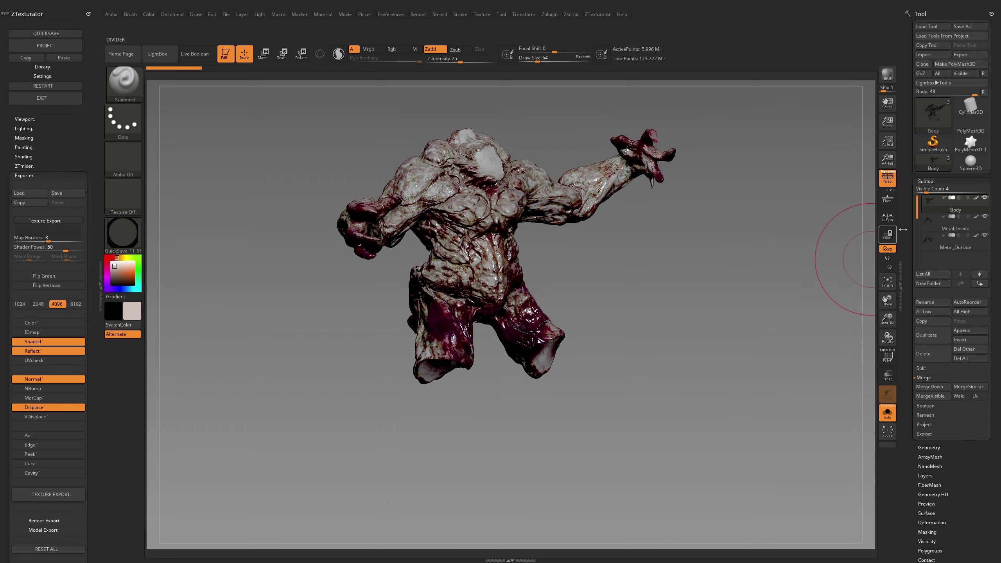
Step: Export the Metal_Inside textures to Cyber_Spider and begin the Metal_Outside export
{"action": "left_click", "coordinate": [953, 222]}
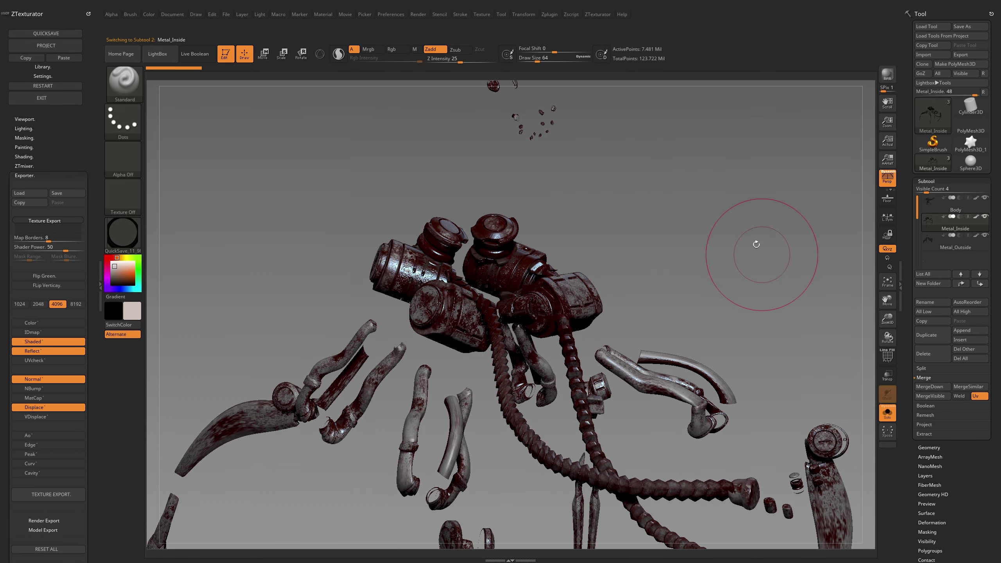
{"action": "left_click_drag", "start_coordinate": [756, 244], "coordinate": [888, 248]}
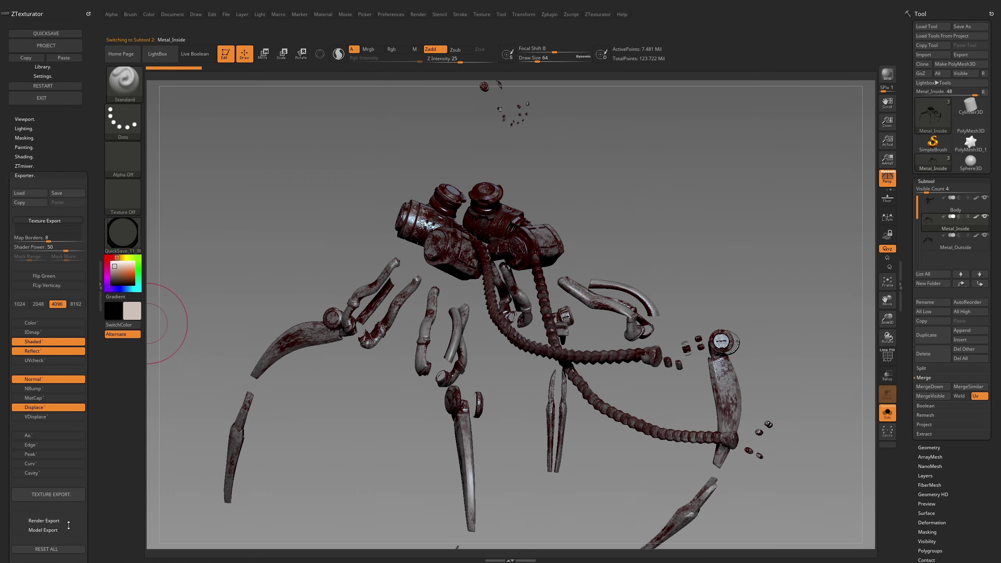
{"action": "left_click", "coordinate": [48, 494]}
{"action": "type", "text": "MEtal_Inside"}
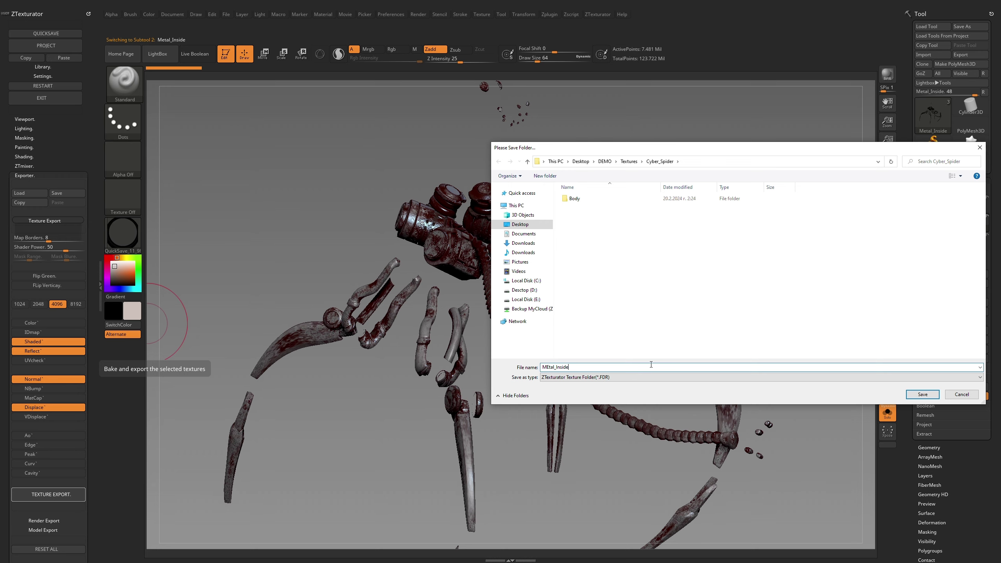
{"action": "left_click", "coordinate": [922, 394]}
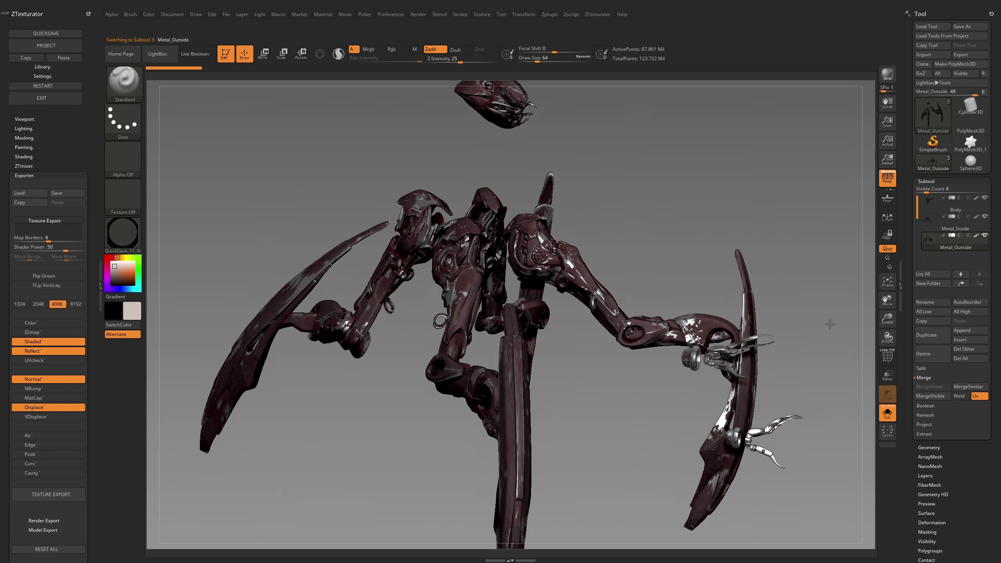
{"action": "left_click", "coordinate": [48, 494]}
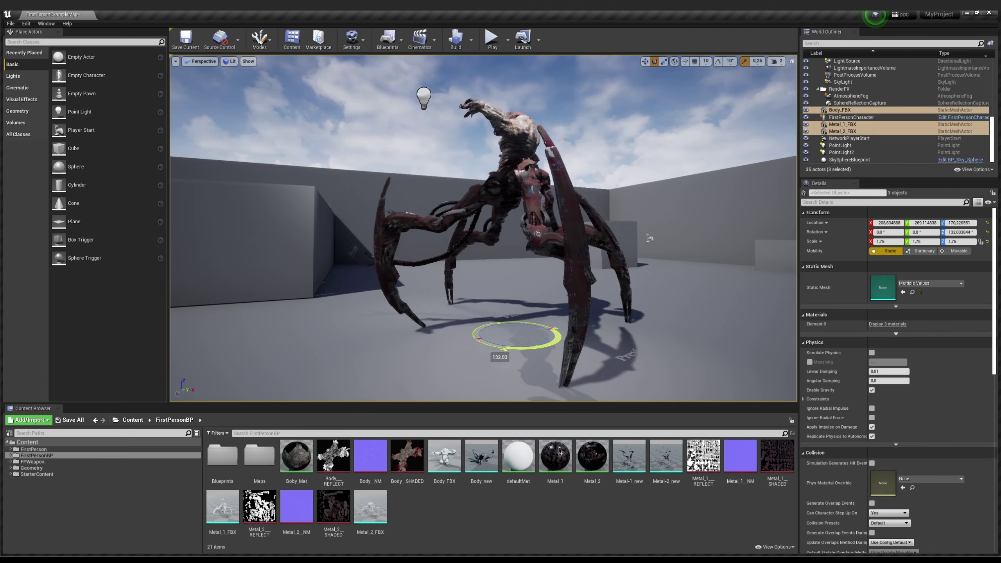
Step: Rotate the cyber spider about its Z axis in the Unreal level
{"action": "left_click_drag", "start_coordinate": [473, 338], "coordinate": [478, 345]}
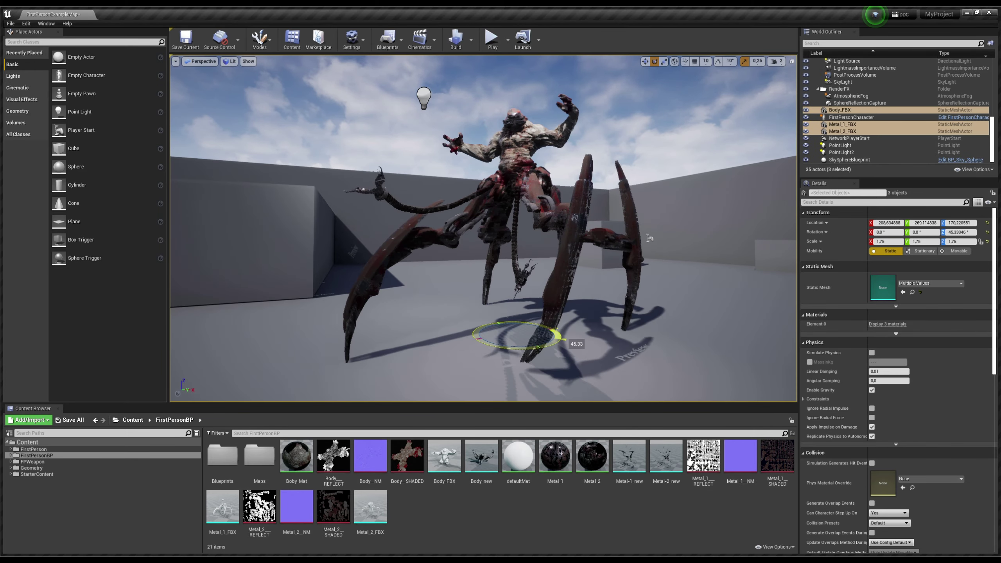